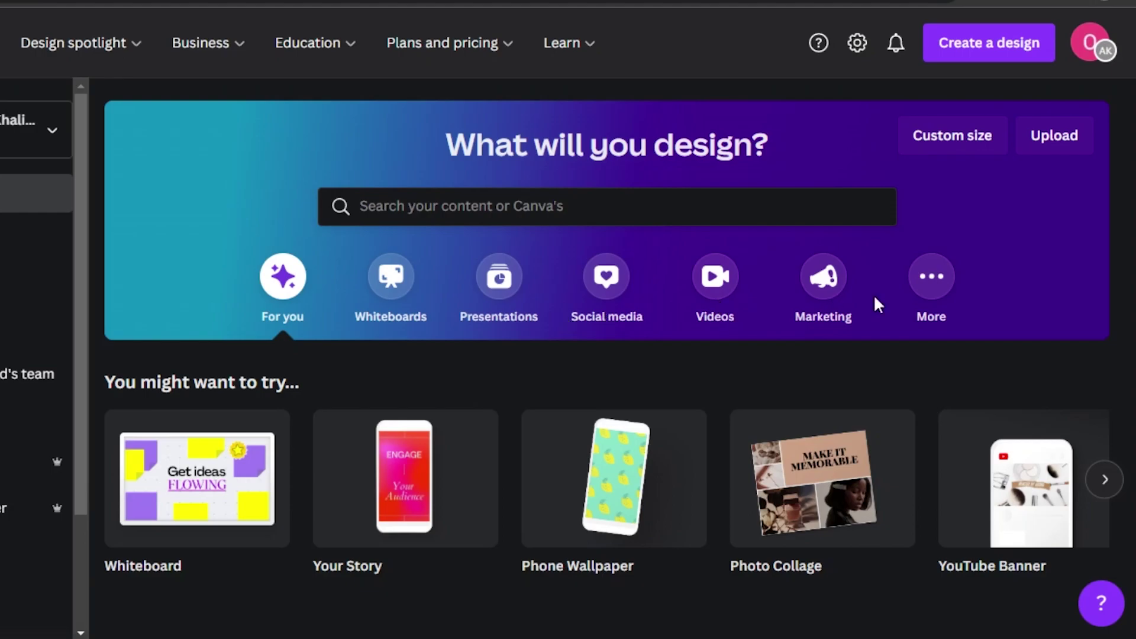
- Look through the home page's suggested design types, learning resources and recent designs
{"action": "scroll", "coordinate": [614, 359], "scroll_direction": "down", "scroll_amount": 6}
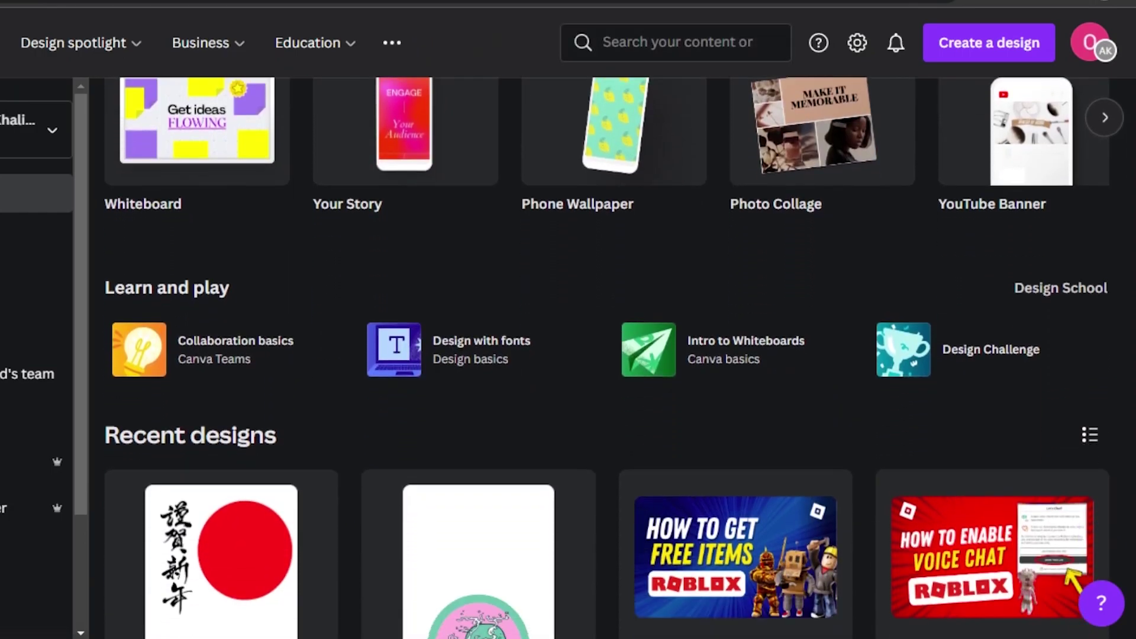
{"action": "scroll", "coordinate": [614, 358], "scroll_direction": "up", "scroll_amount": 4}
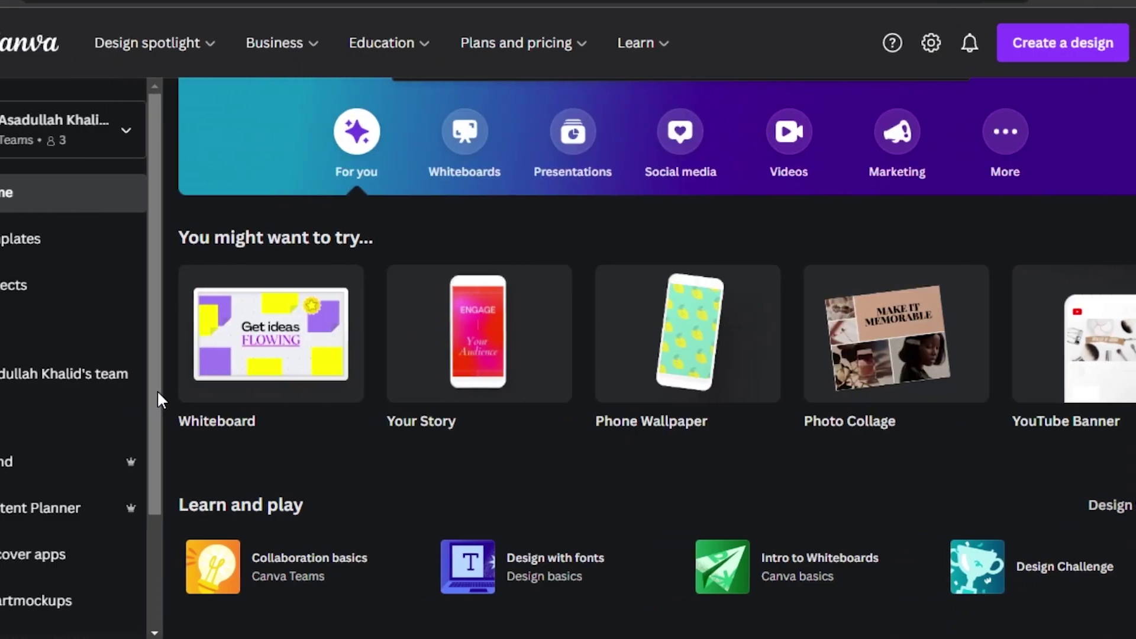
{"action": "left_click_drag", "start_coordinate": [157, 389], "coordinate": [234, 309]}
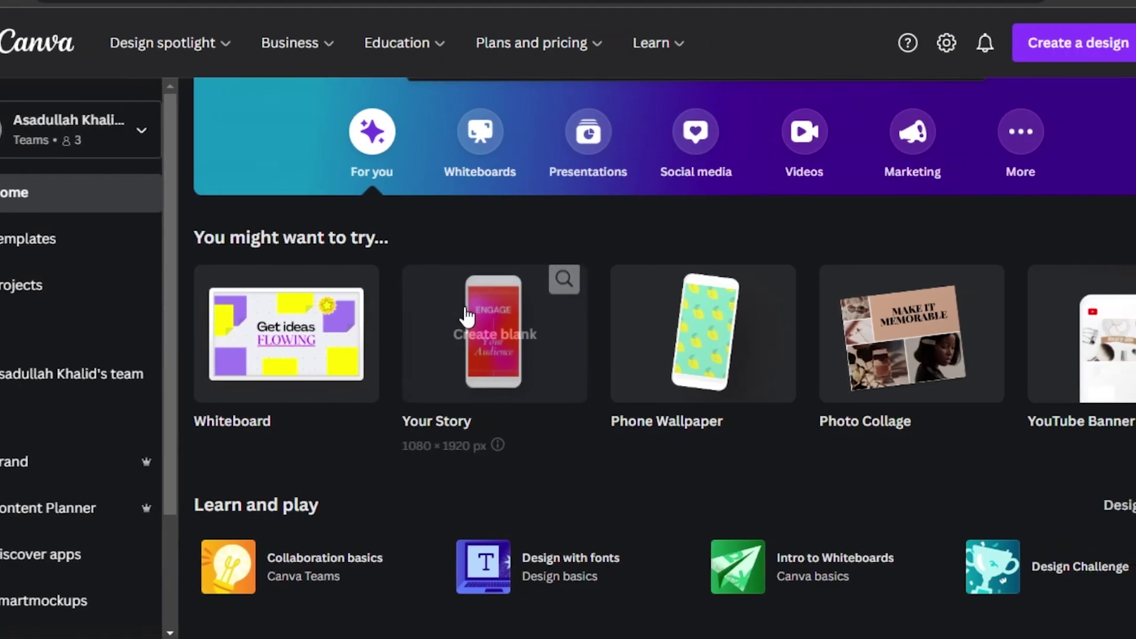
{"action": "scroll", "coordinate": [604, 354], "scroll_direction": "up", "scroll_amount": 2}
{"action": "scroll", "coordinate": [603, 355], "scroll_direction": "down", "scroll_amount": 5}
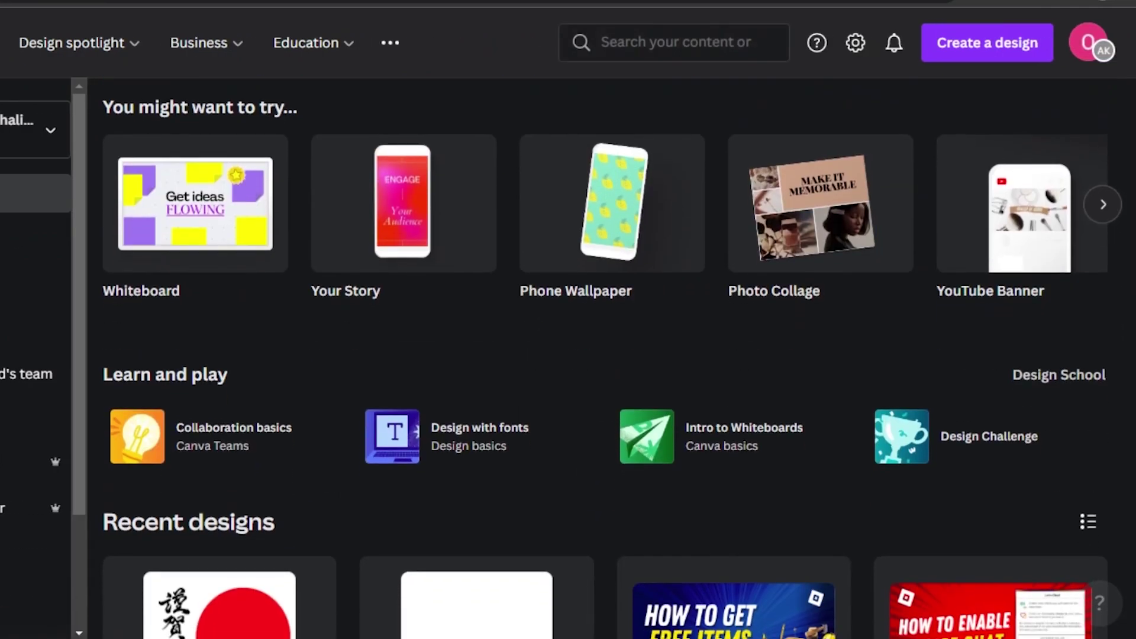
{"action": "scroll", "coordinate": [603, 355], "scroll_direction": "up", "scroll_amount": 2}
{"action": "scroll", "coordinate": [603, 355], "scroll_direction": "down", "scroll_amount": 2}
{"action": "scroll", "coordinate": [604, 355], "scroll_direction": "down", "scroll_amount": 5}
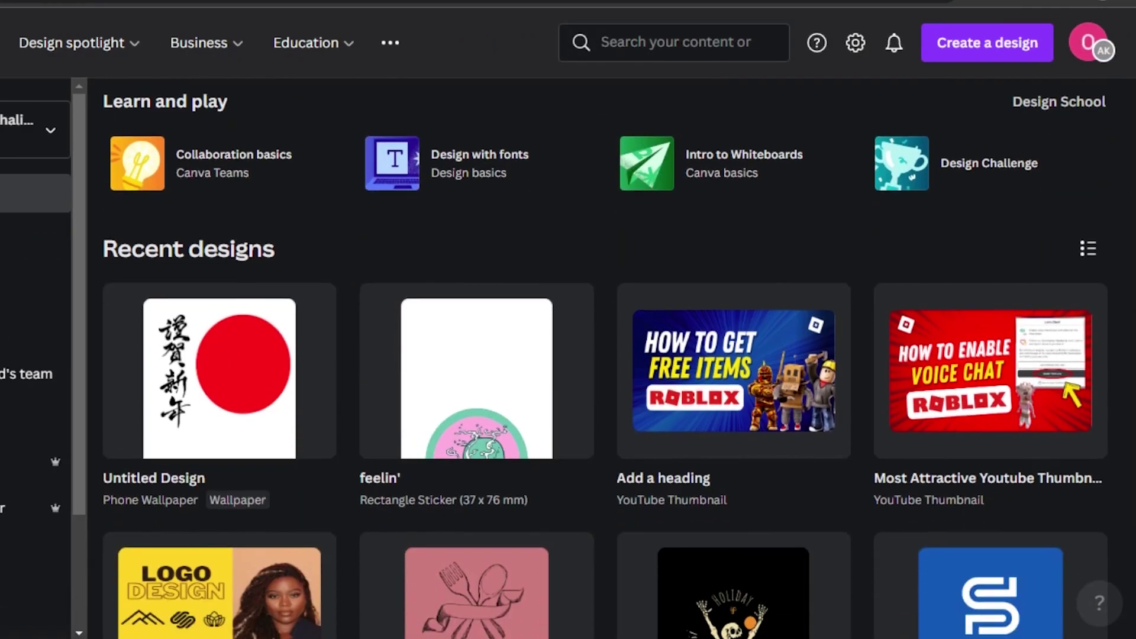
{"action": "scroll", "coordinate": [603, 355], "scroll_direction": "up", "scroll_amount": 7}
{"action": "scroll", "coordinate": [604, 355], "scroll_direction": "up", "scroll_amount": 3}
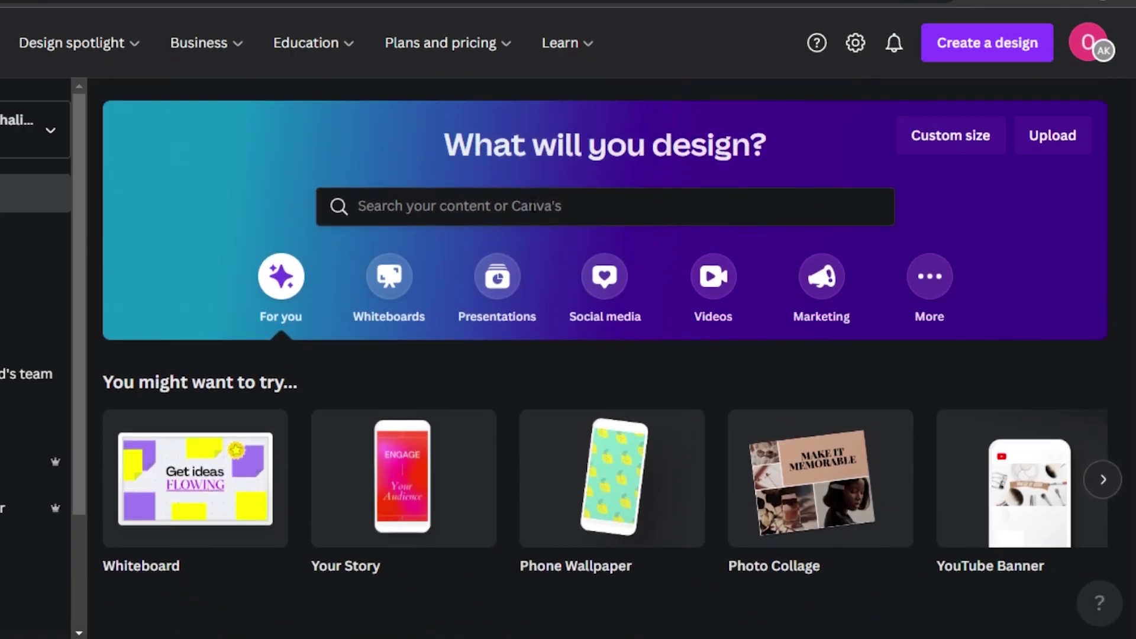
- Search the templates for "website" and show the Website design type's results
{"action": "left_click", "coordinate": [388, 201]}
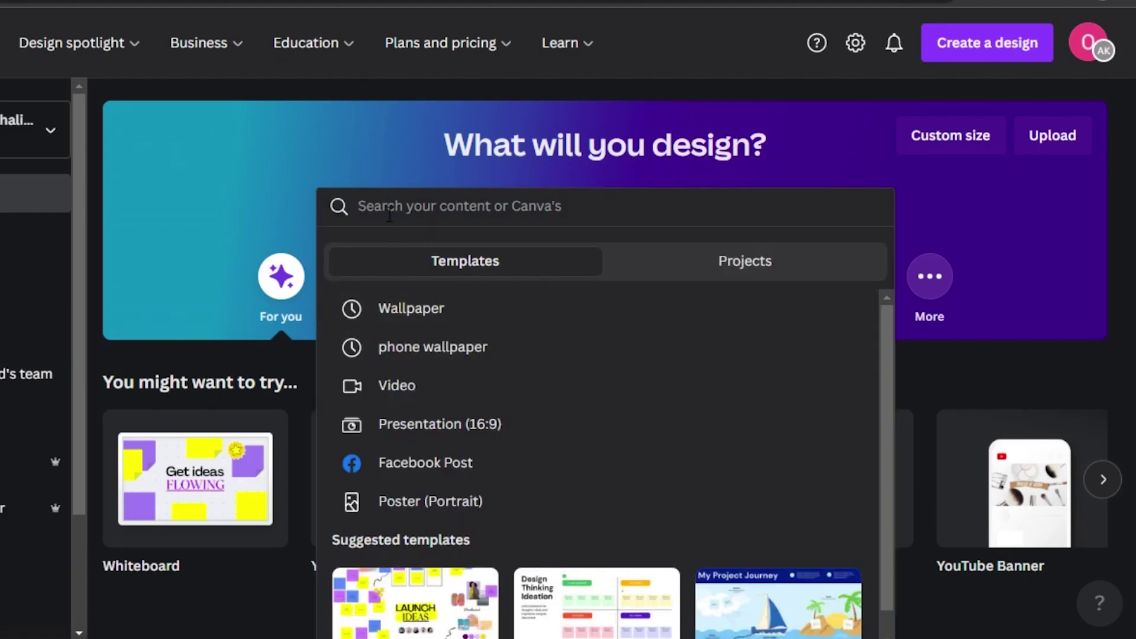
{"action": "type", "text": "website"}
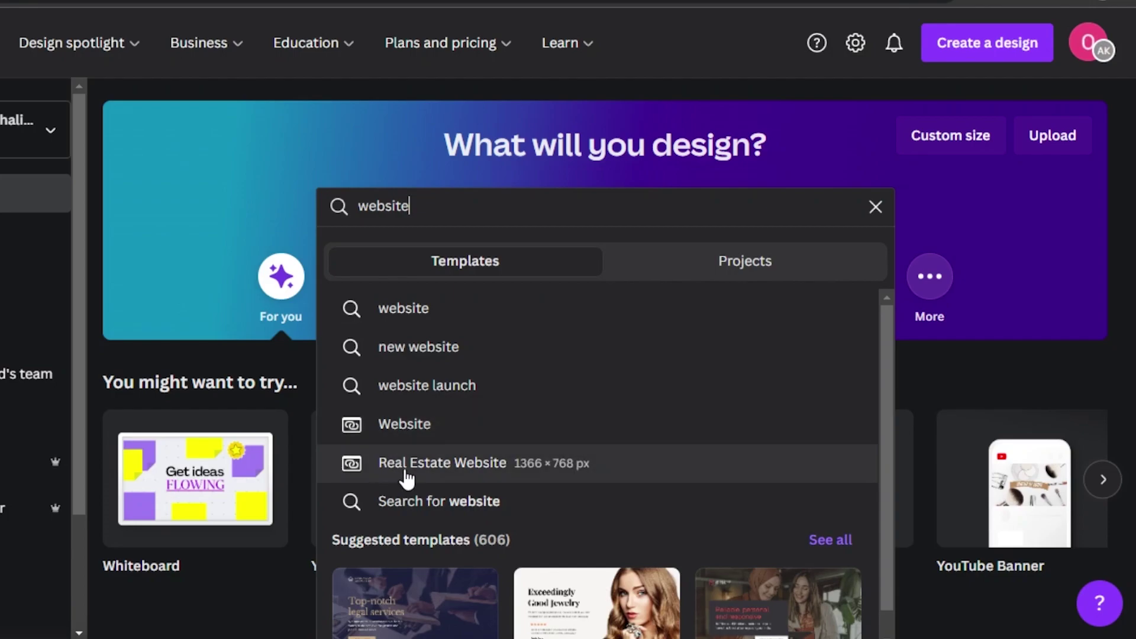
{"action": "left_click", "coordinate": [395, 424]}
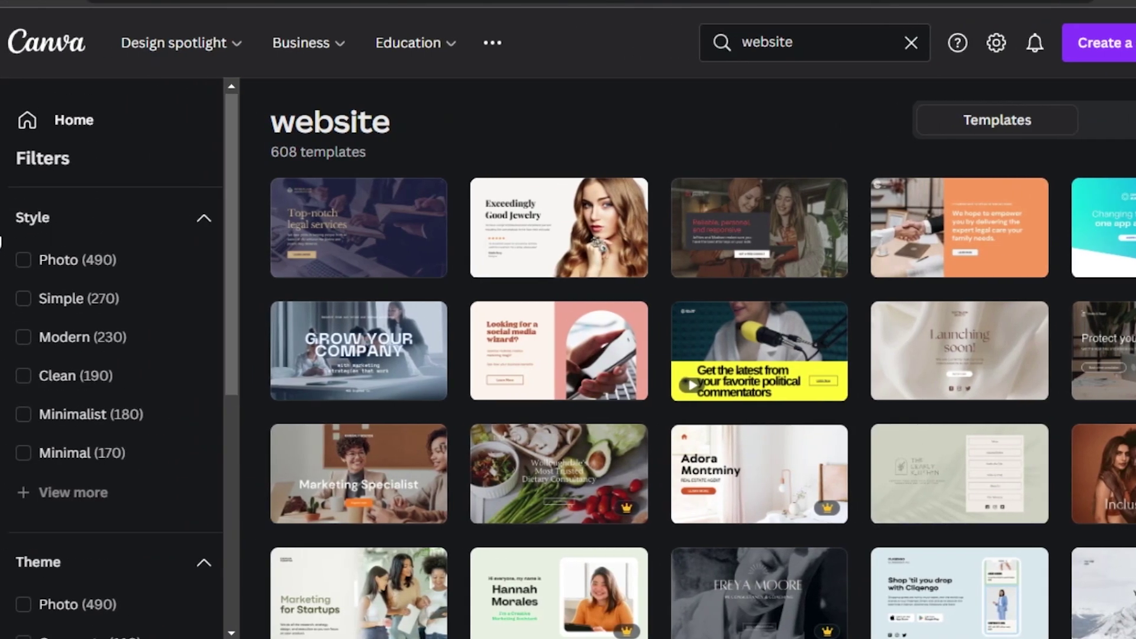
- Browse the website templates and the theme and color filters for a suitable design
{"action": "left_click_drag", "start_coordinate": [229, 231], "coordinate": [221, 506]}
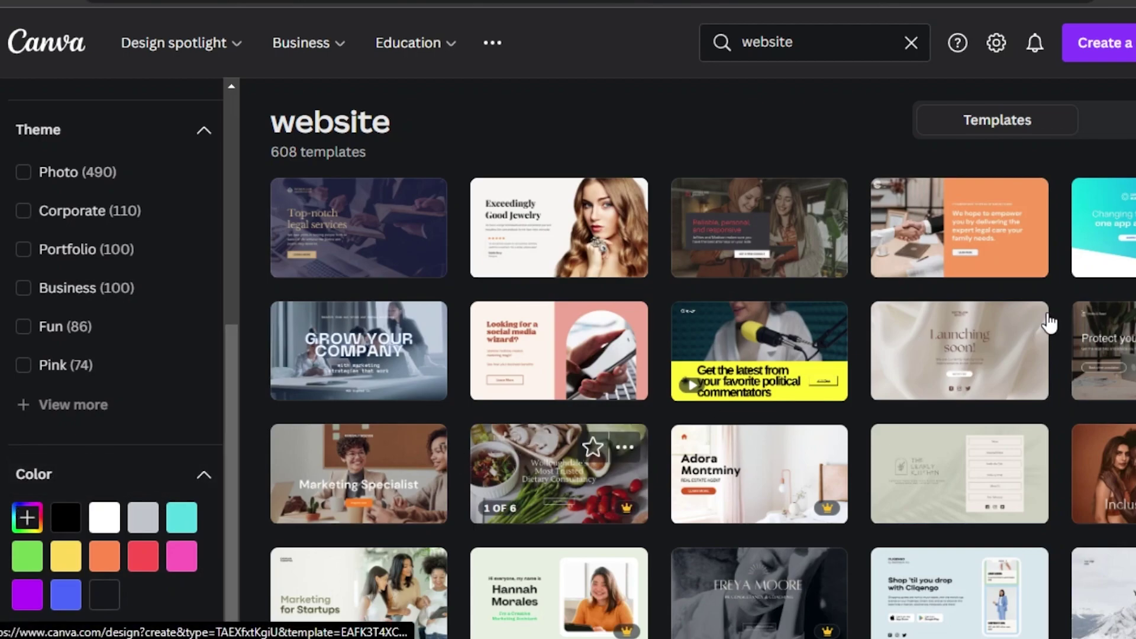
{"action": "scroll", "coordinate": [1047, 323], "scroll_direction": "down", "scroll_amount": 6}
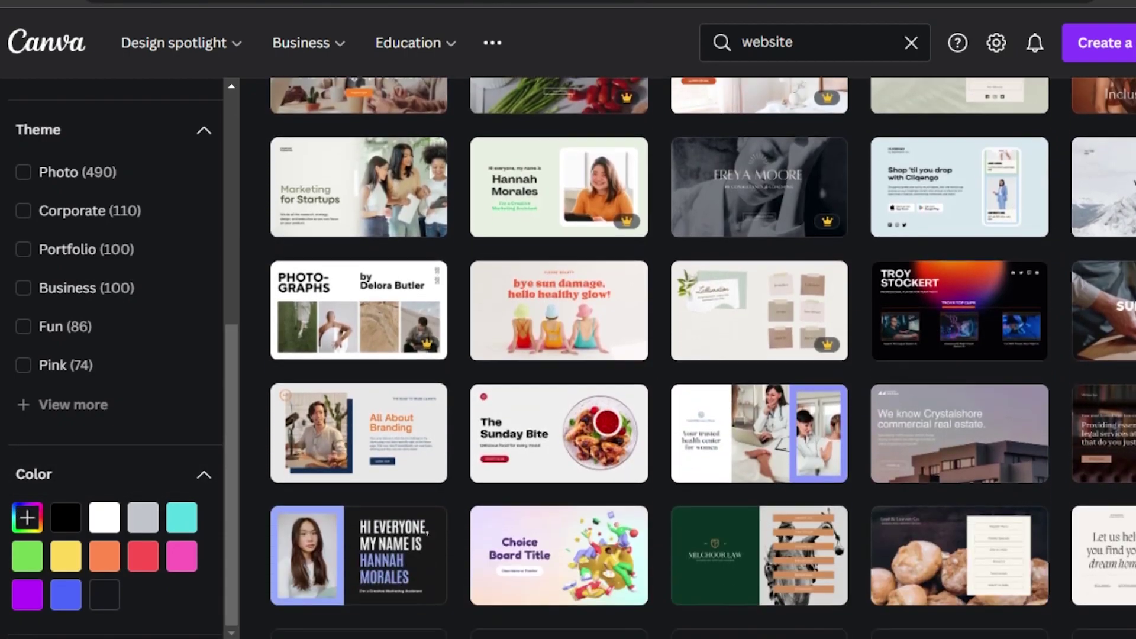
{"action": "scroll", "coordinate": [701, 357], "scroll_direction": "down", "scroll_amount": 8}
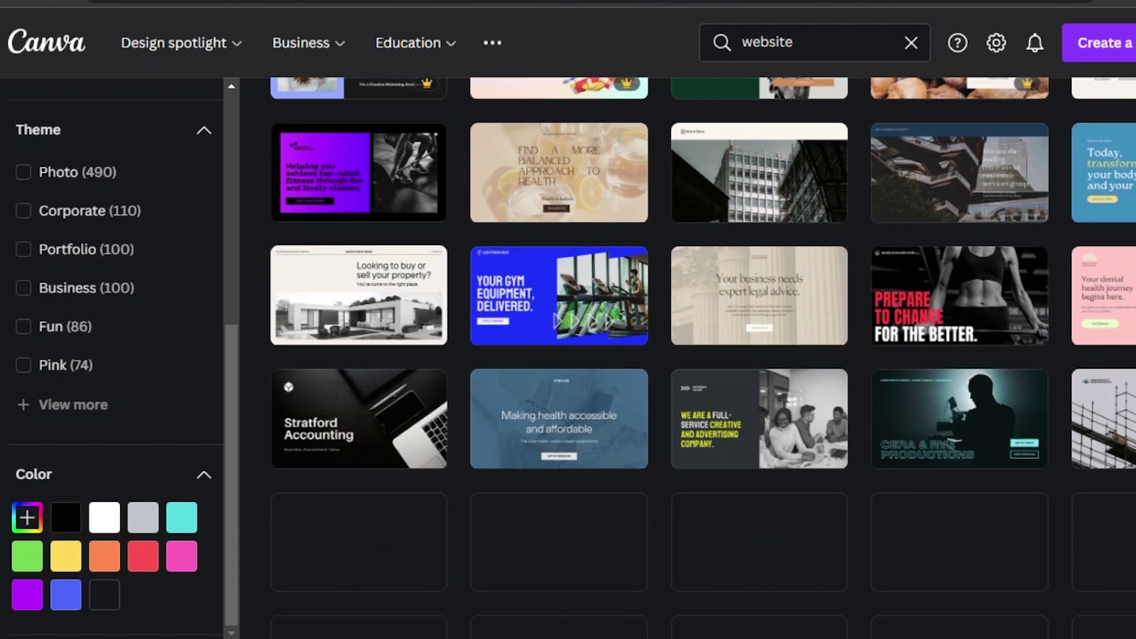
{"action": "scroll", "coordinate": [702, 358], "scroll_direction": "down", "scroll_amount": 8}
{"action": "scroll", "coordinate": [702, 357], "scroll_direction": "up", "scroll_amount": 5}
{"action": "scroll", "coordinate": [702, 357], "scroll_direction": "down", "scroll_amount": 4}
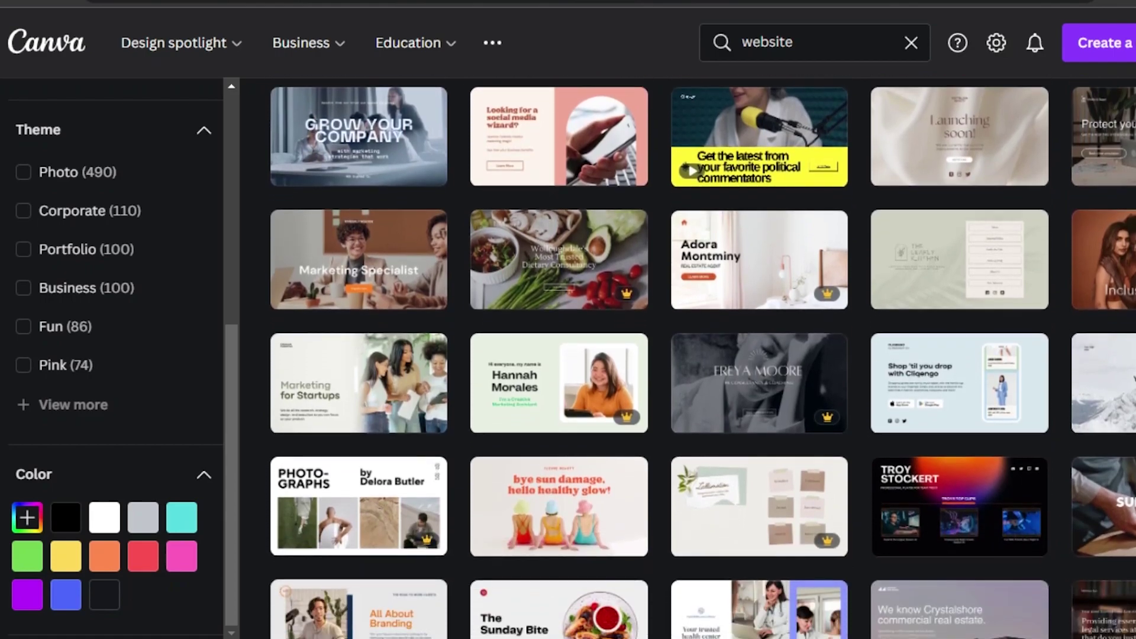
{"action": "scroll", "coordinate": [702, 358], "scroll_direction": "down", "scroll_amount": 2}
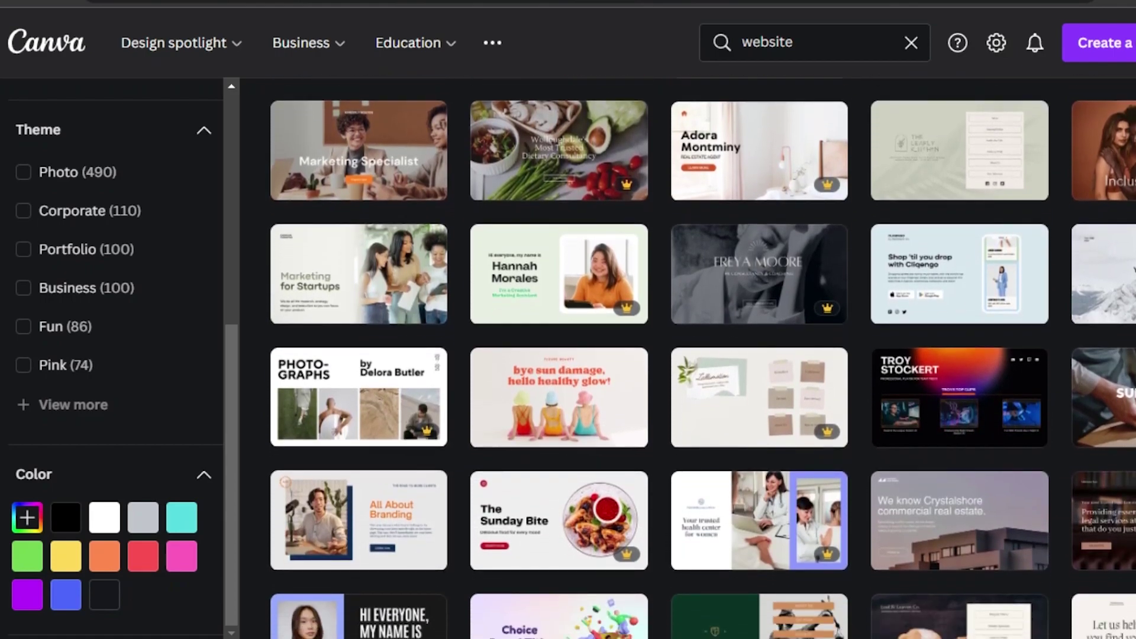
{"action": "scroll", "coordinate": [702, 358], "scroll_direction": "down", "scroll_amount": 6}
{"action": "scroll", "coordinate": [702, 358], "scroll_direction": "up", "scroll_amount": 6}
{"action": "scroll", "coordinate": [701, 357], "scroll_direction": "up", "scroll_amount": 5}
{"action": "scroll", "coordinate": [701, 357], "scroll_direction": "down", "scroll_amount": 1}
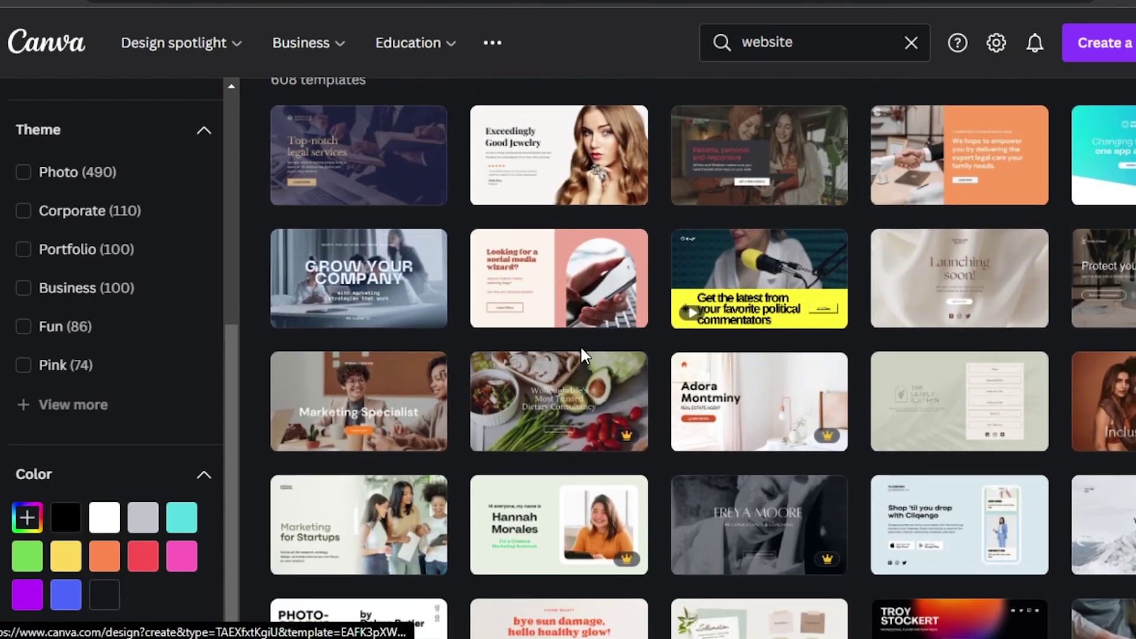
{"action": "mouse_move", "coordinate": [804, 445]}
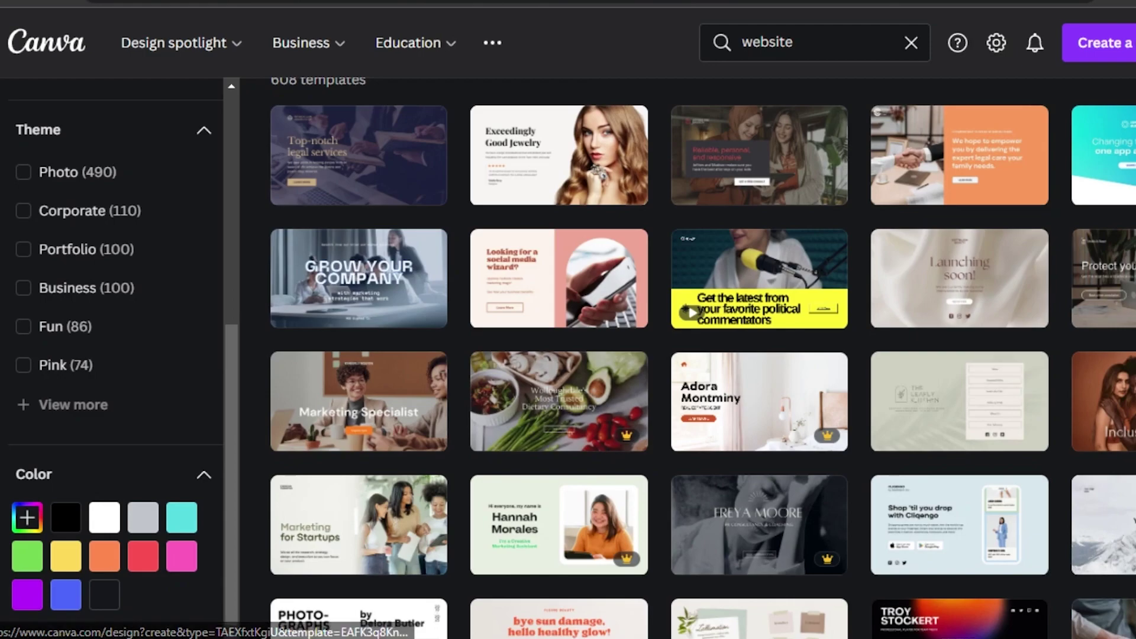
{"action": "scroll", "coordinate": [702, 360], "scroll_direction": "down", "scroll_amount": 8}
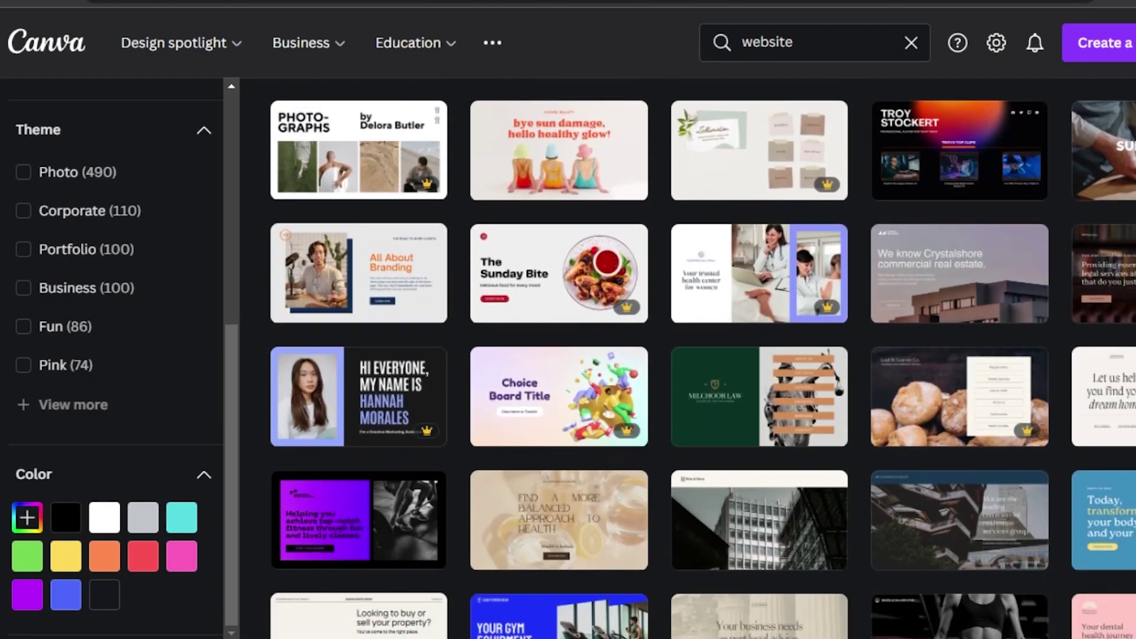
{"action": "scroll", "coordinate": [702, 357], "scroll_direction": "up", "scroll_amount": 1}
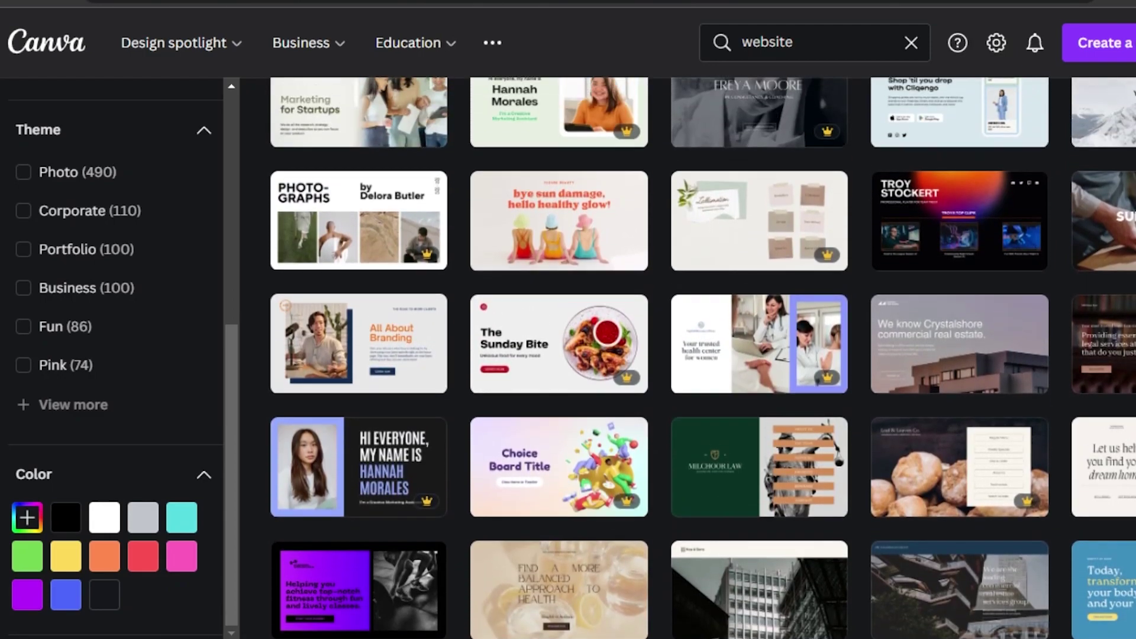
{"action": "scroll", "coordinate": [702, 358], "scroll_direction": "down", "scroll_amount": 1}
{"action": "scroll", "coordinate": [702, 357], "scroll_direction": "up", "scroll_amount": 6}
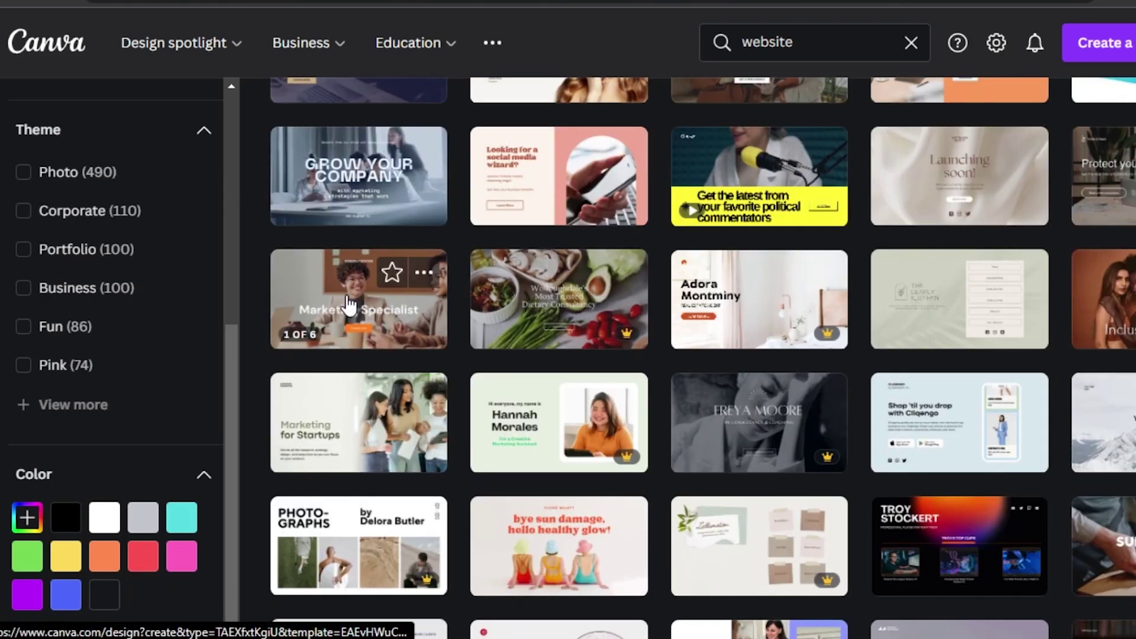
- Open the "Marketing Specialist" website template in the editor and review all its pages
{"action": "left_click", "coordinate": [349, 320]}
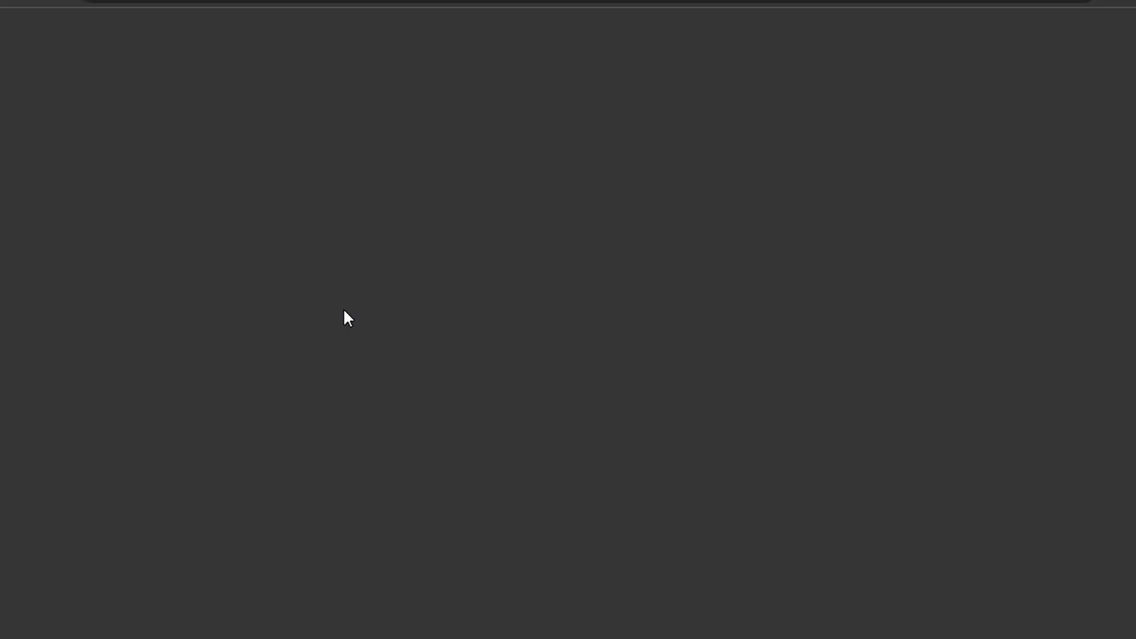
{"action": "scroll", "coordinate": [770, 347], "scroll_direction": "down", "scroll_amount": 10}
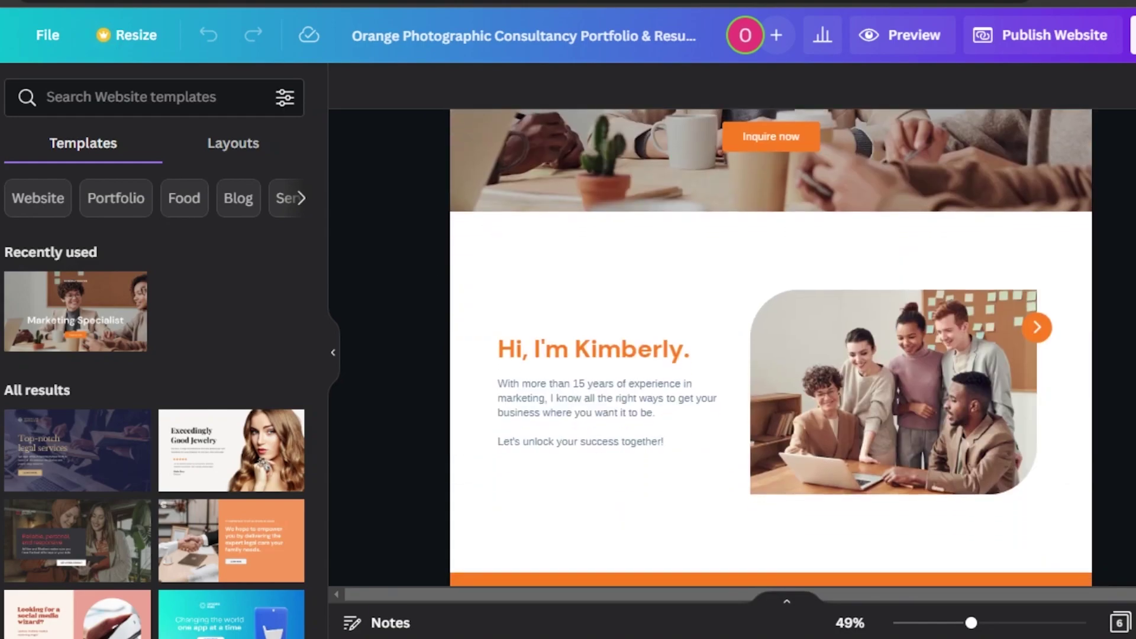
{"action": "scroll", "coordinate": [771, 347], "scroll_direction": "down", "scroll_amount": 8}
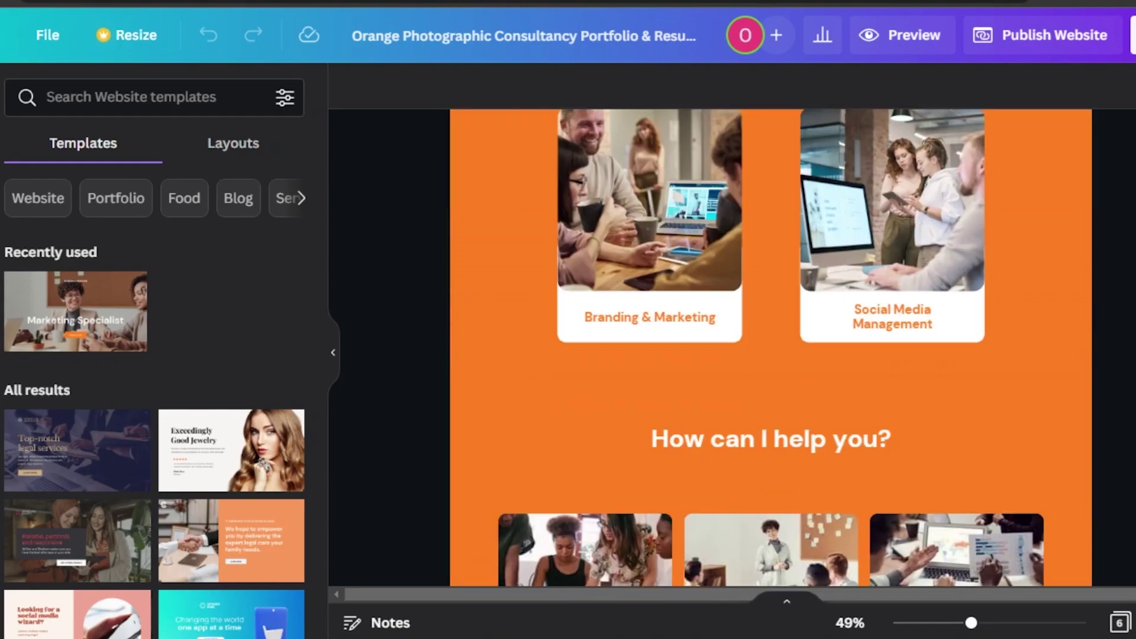
{"action": "scroll", "coordinate": [770, 348], "scroll_direction": "down", "scroll_amount": 8}
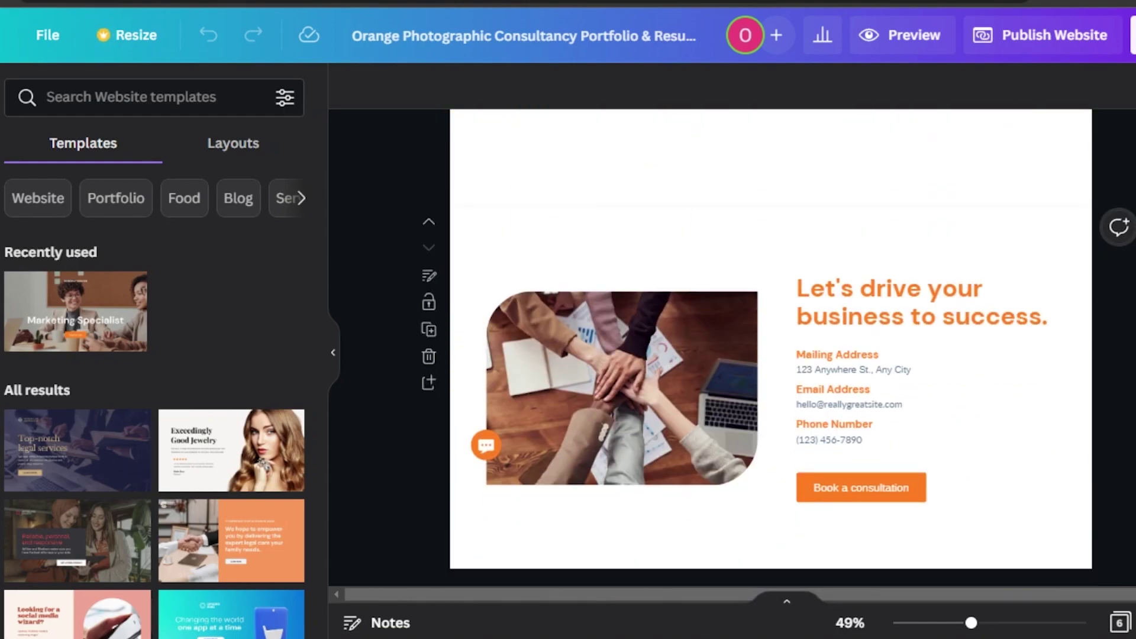
{"action": "scroll", "coordinate": [770, 347], "scroll_direction": "up", "scroll_amount": 20}
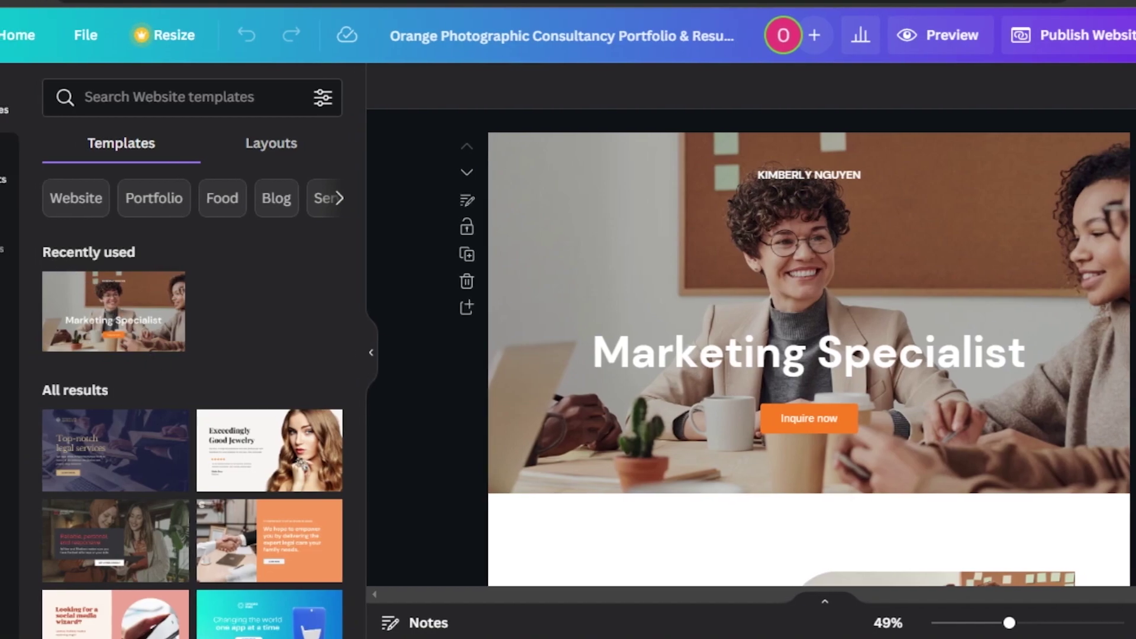
- Look through the Elements library's collections, buttons, graphics, stickers and photos
{"action": "left_click", "coordinate": [0, 172]}
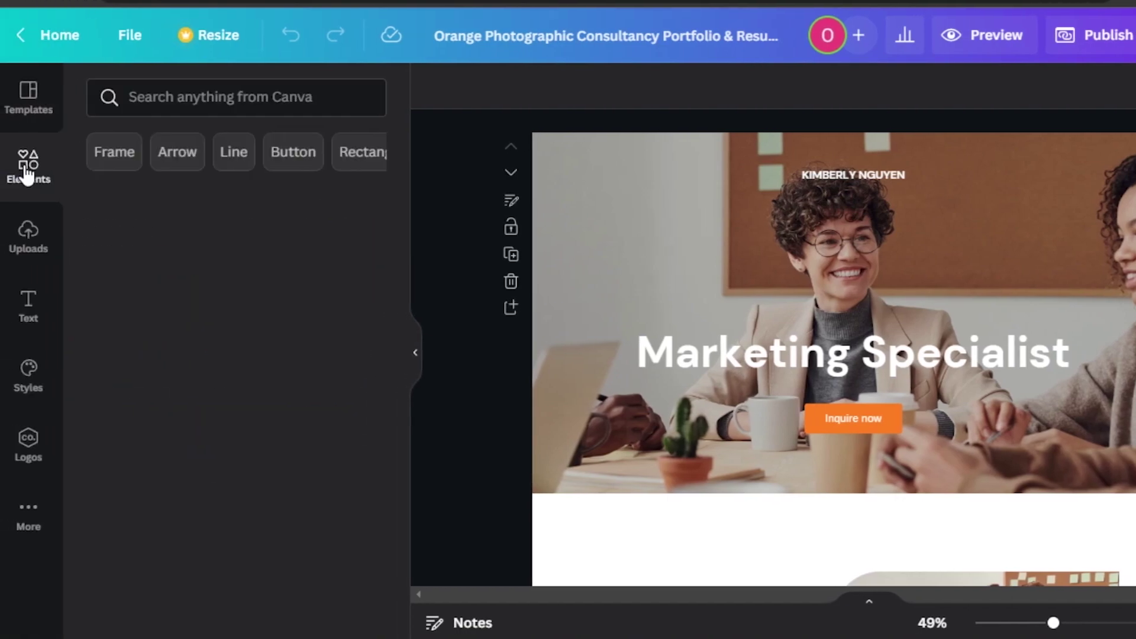
{"action": "scroll", "coordinate": [27, 230], "scroll_direction": "down", "scroll_amount": 5}
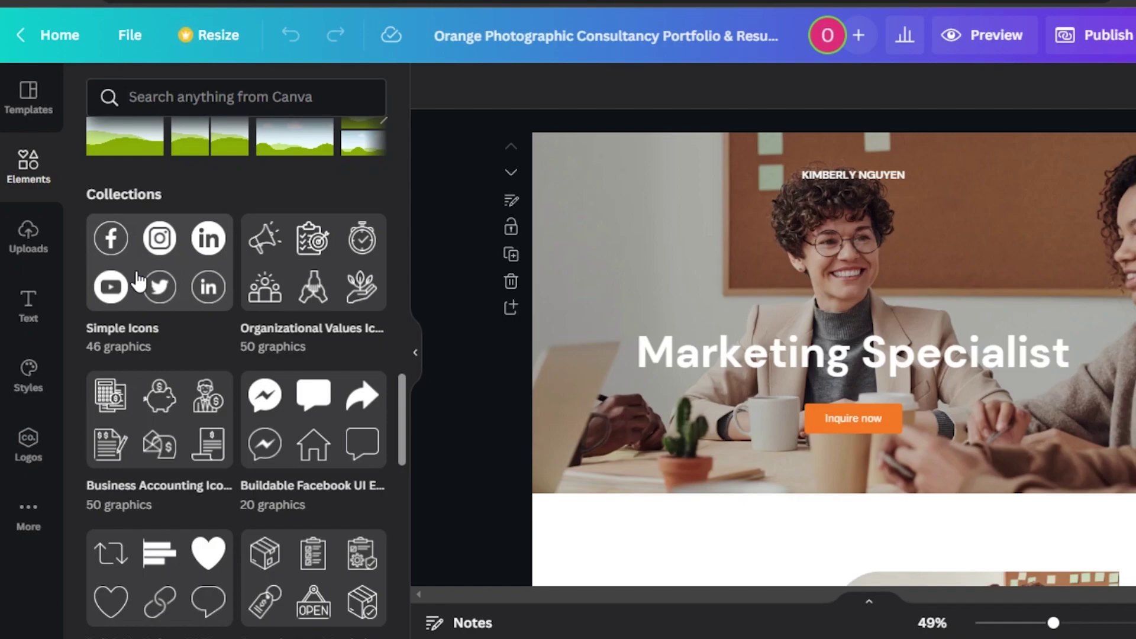
{"action": "left_click_drag", "start_coordinate": [400, 403], "coordinate": [405, 201]}
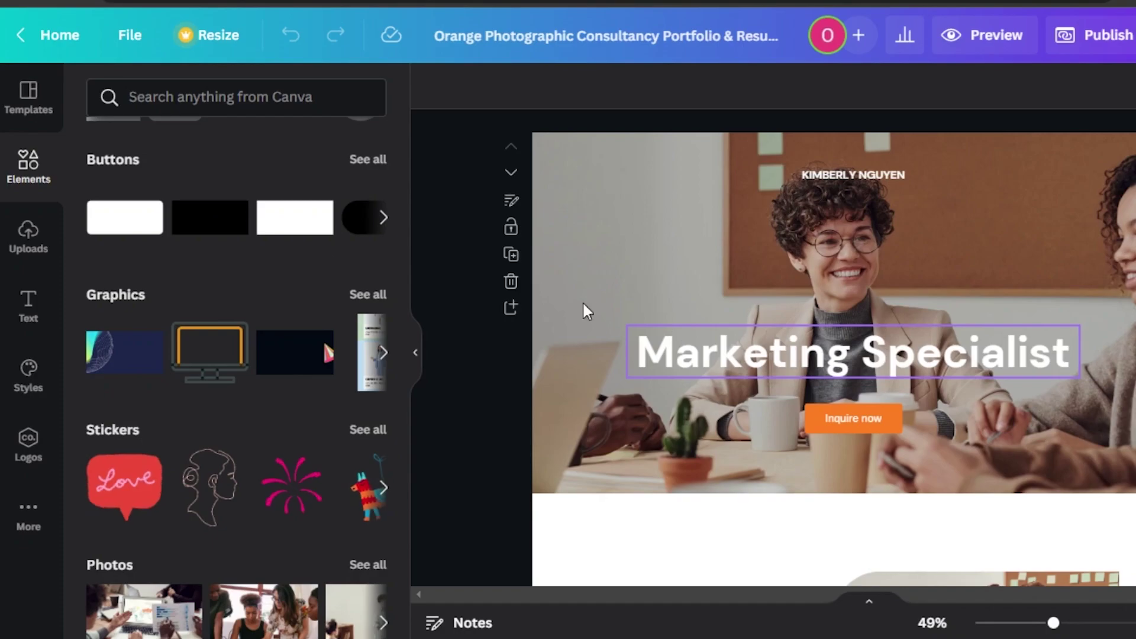
- View the uploaded images and the file chooser for new uploads, then return to the Elements library
{"action": "left_click", "coordinate": [28, 246]}
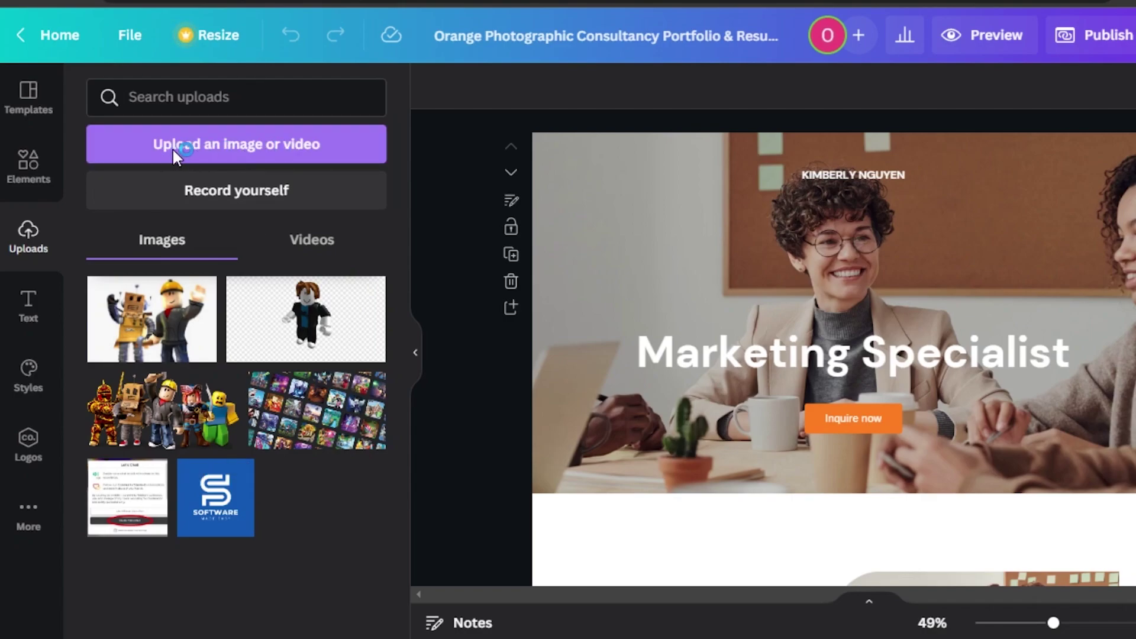
{"action": "left_click", "coordinate": [251, 160]}
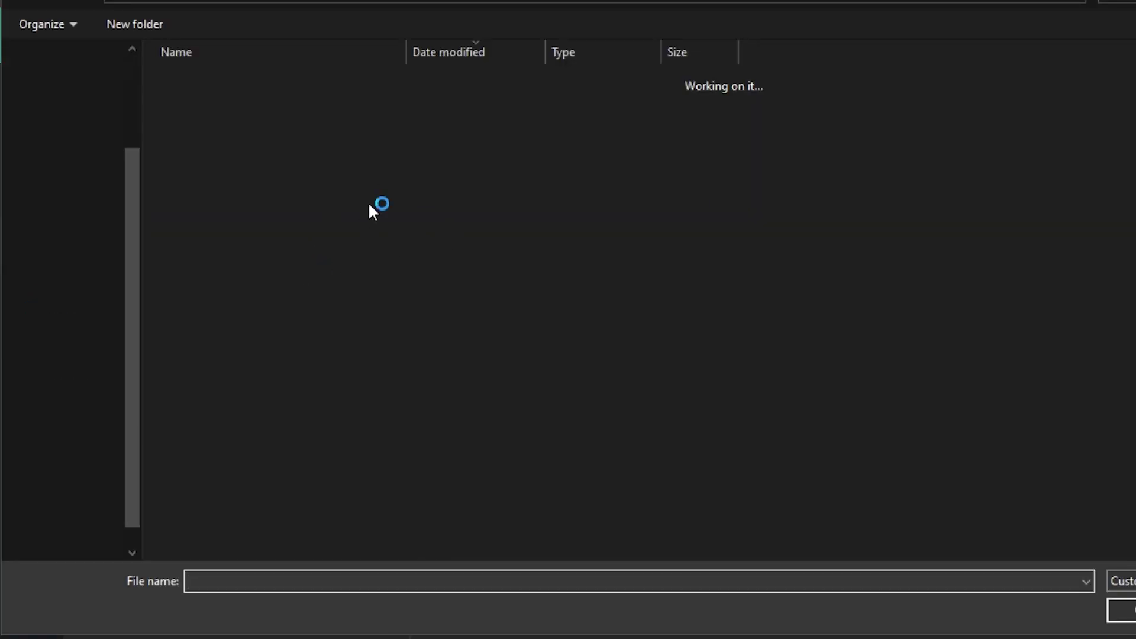
{"action": "key", "text": "Escape"}
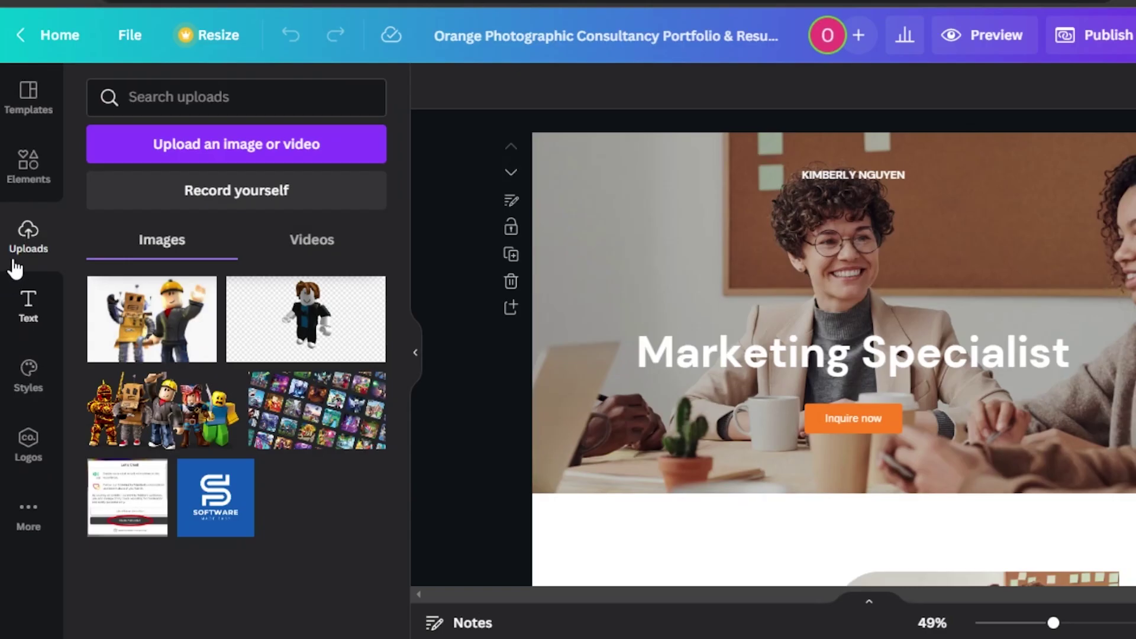
{"action": "left_click", "coordinate": [28, 173]}
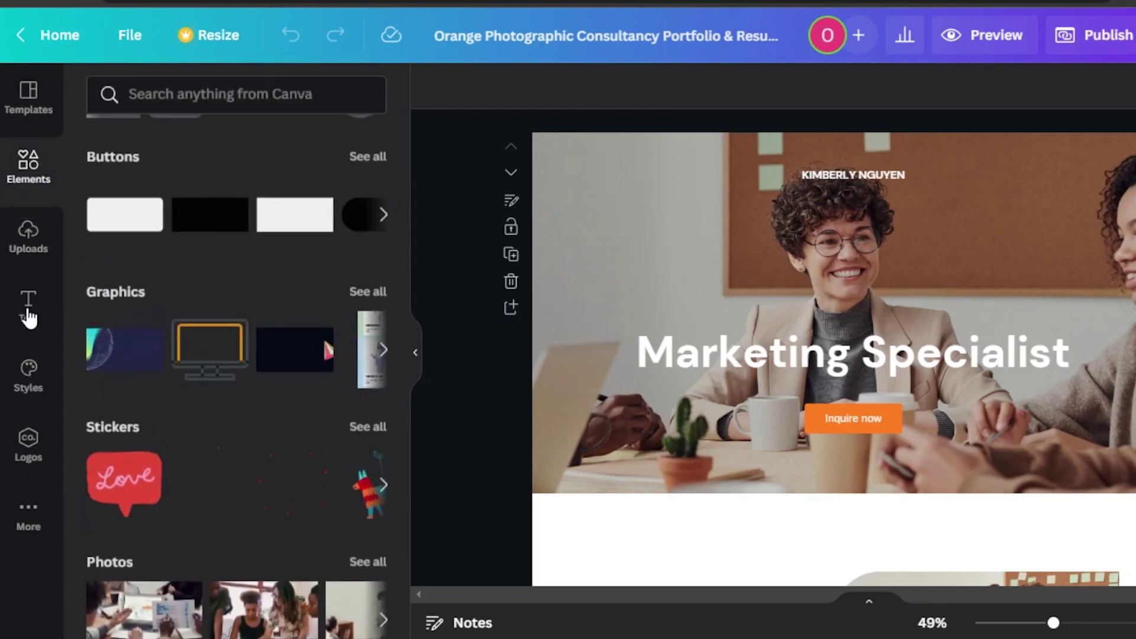
- Widen the "Marketing Specialist" heading's text box slightly and replace its text with "THE SOCIAL GUIDE"
{"action": "left_click", "coordinate": [804, 364]}
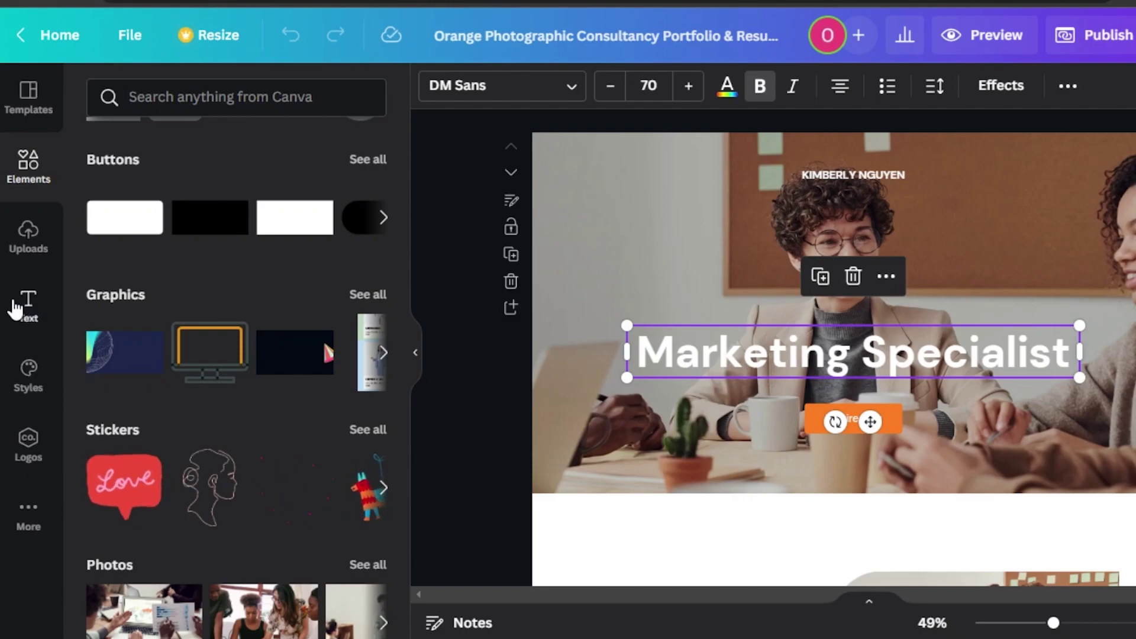
{"action": "left_click", "coordinate": [27, 302]}
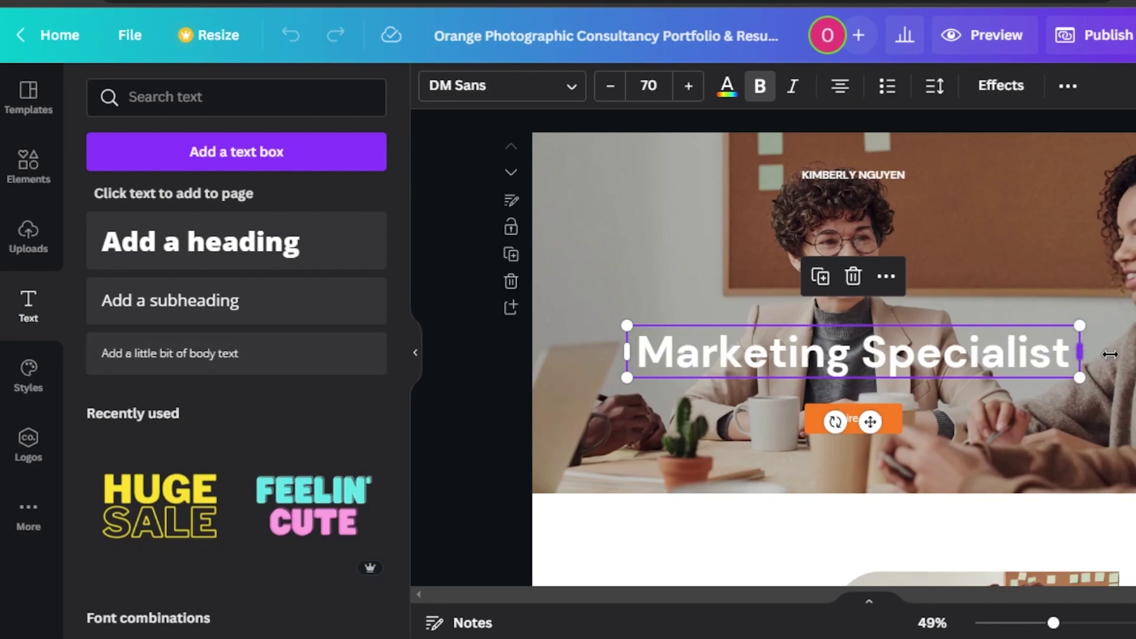
{"action": "left_click_drag", "start_coordinate": [1109, 353], "coordinate": [1112, 353]}
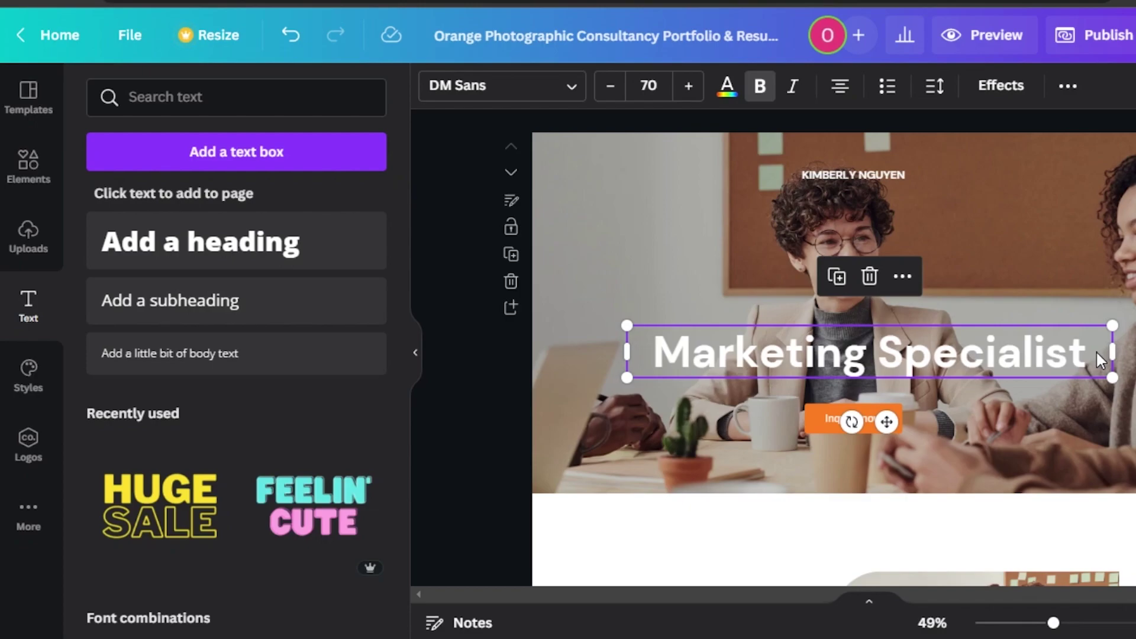
{"action": "double_click", "coordinate": [1096, 351]}
{"action": "key", "text": "BackSpace"}
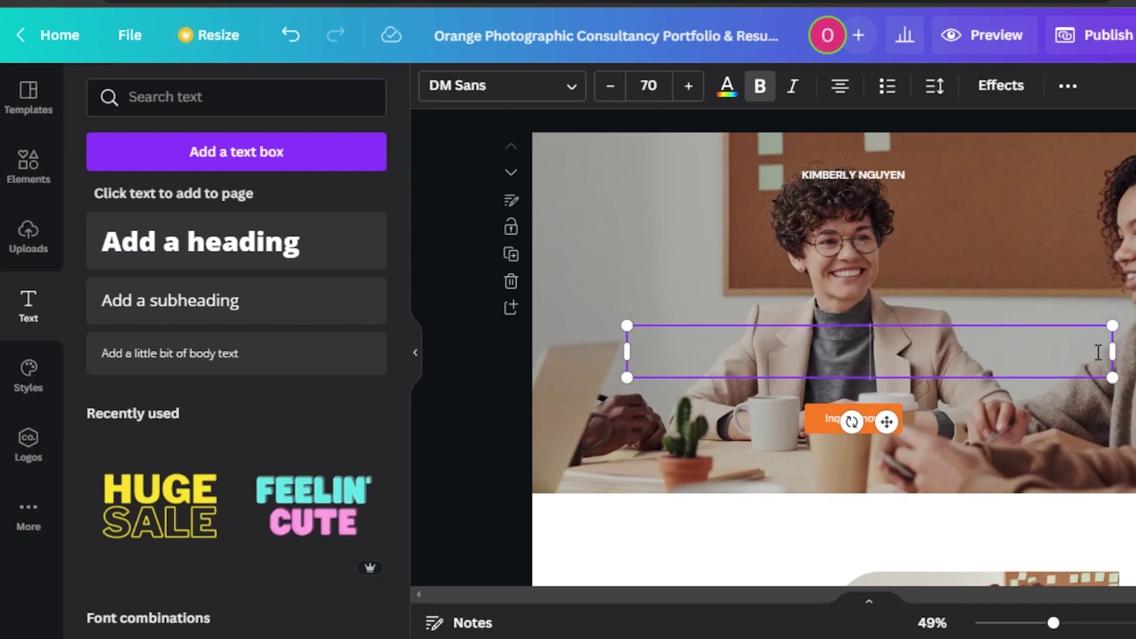
{"action": "type", "text": "THE S"}
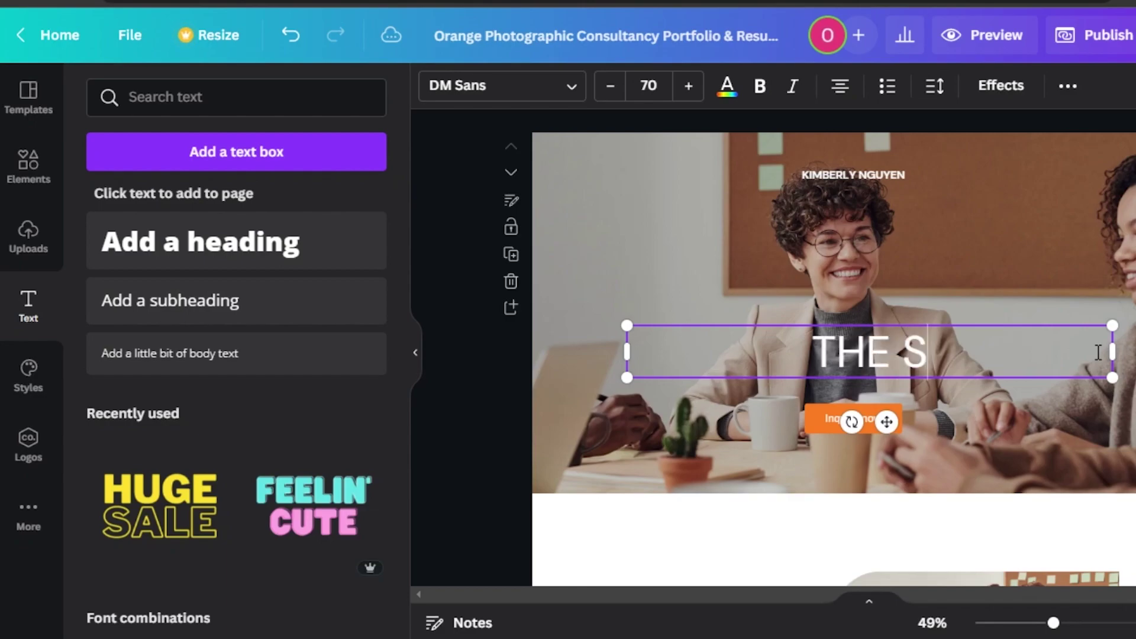
{"action": "type", "text": "OCIA"}
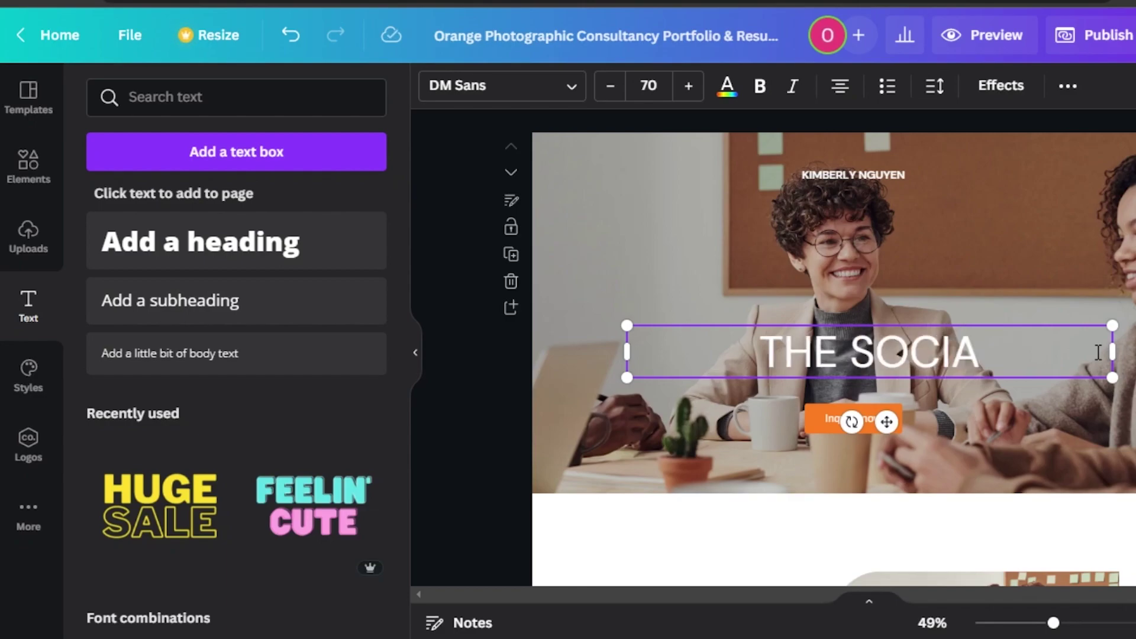
{"action": "type", "text": "L GUIDE"}
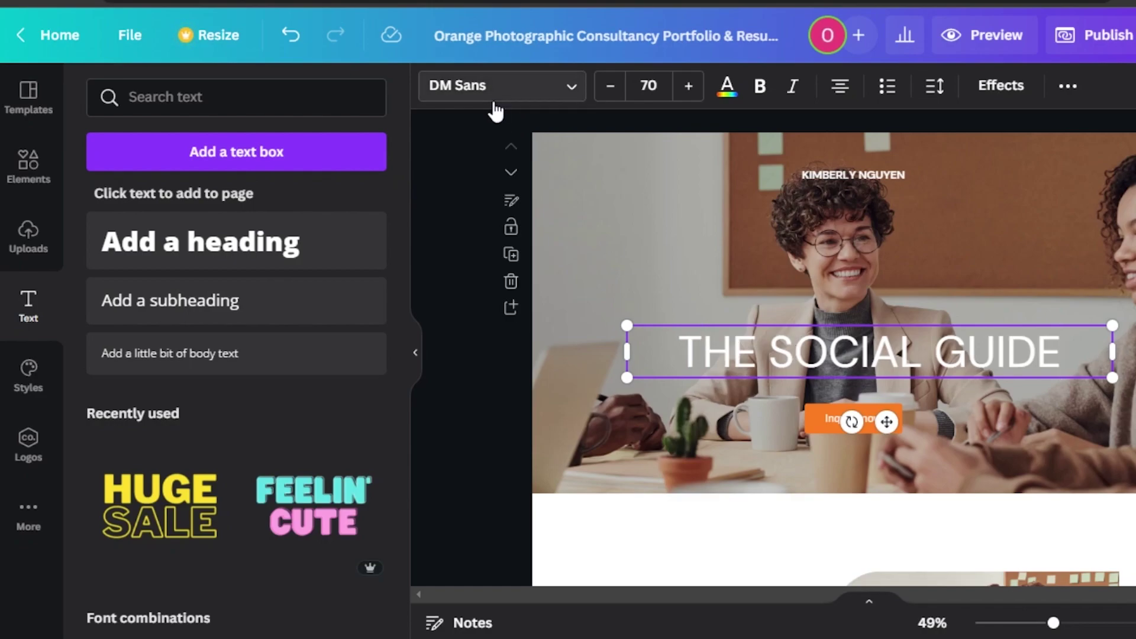
- View the available fonts and make the whole "THE SOCIAL GUIDE" heading bold
{"action": "left_click", "coordinate": [554, 101]}
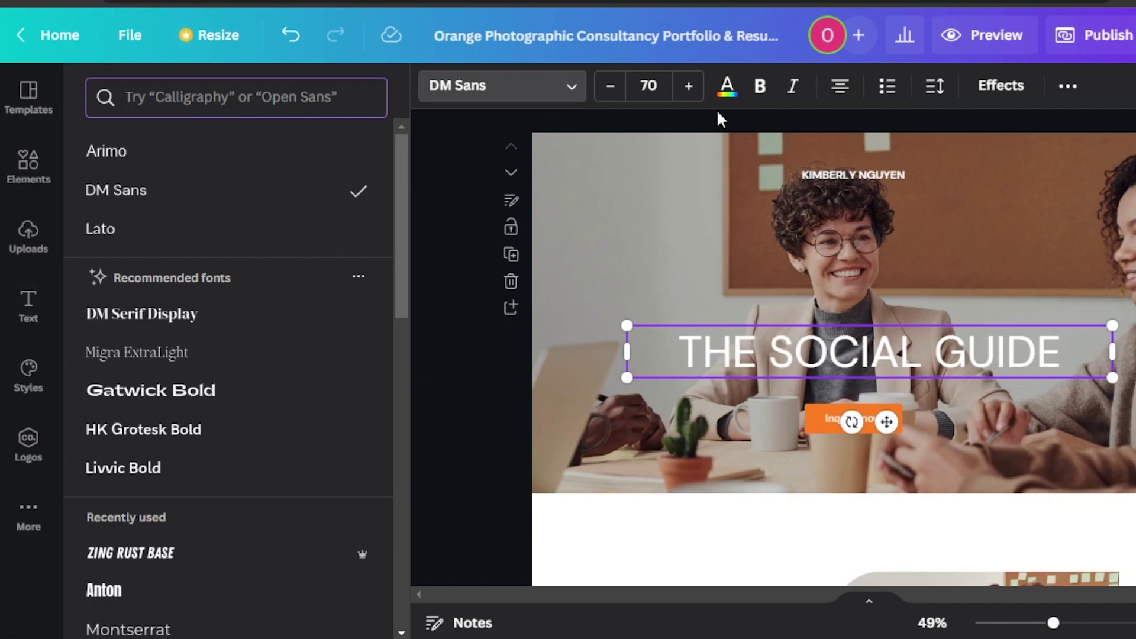
{"action": "left_click", "coordinate": [763, 100]}
{"action": "left_click", "coordinate": [761, 98]}
{"action": "left_click_drag", "start_coordinate": [675, 345], "coordinate": [1093, 379]}
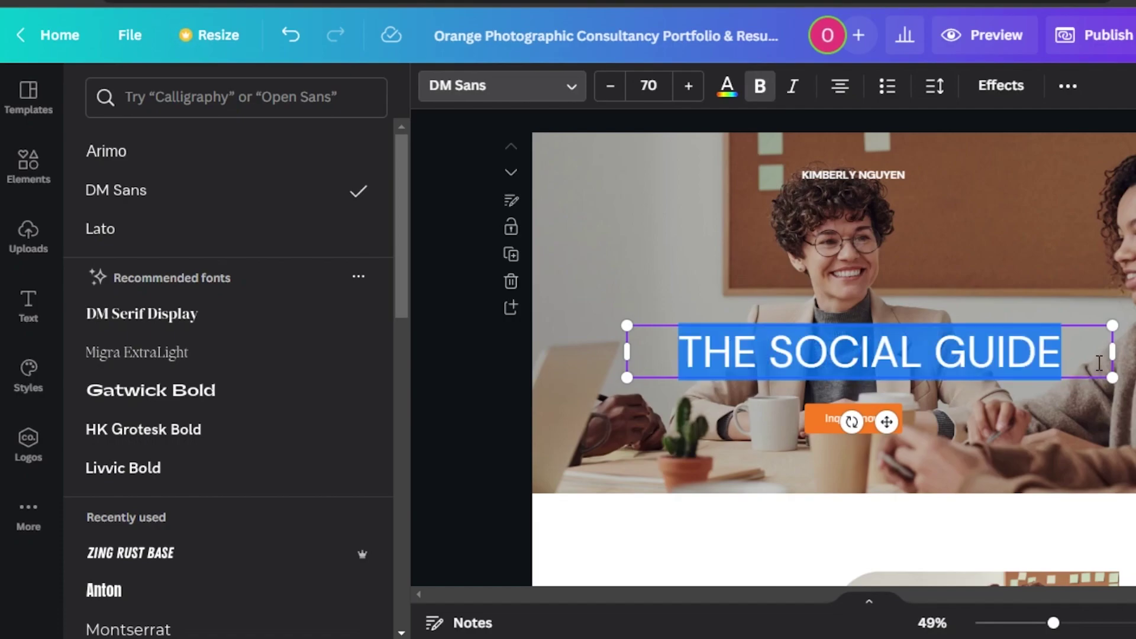
{"action": "left_click", "coordinate": [761, 94]}
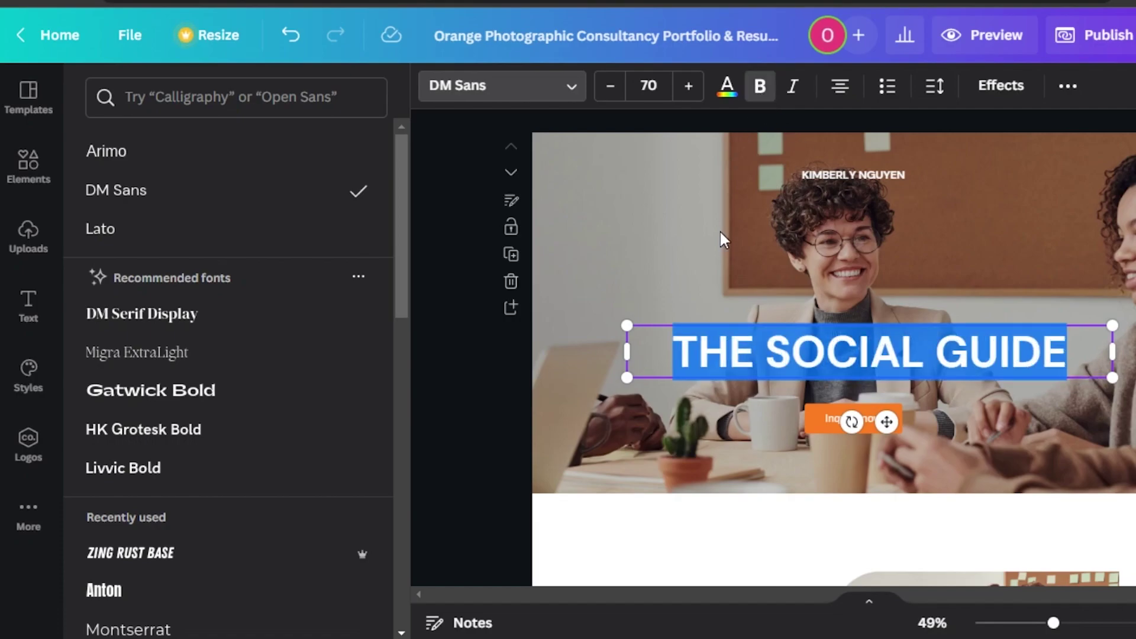
- Color the "THE SOCIAL GUIDE" heading with the orange from the document colors and deselect it
{"action": "left_click", "coordinate": [727, 86]}
{"action": "left_click", "coordinate": [263, 191]}
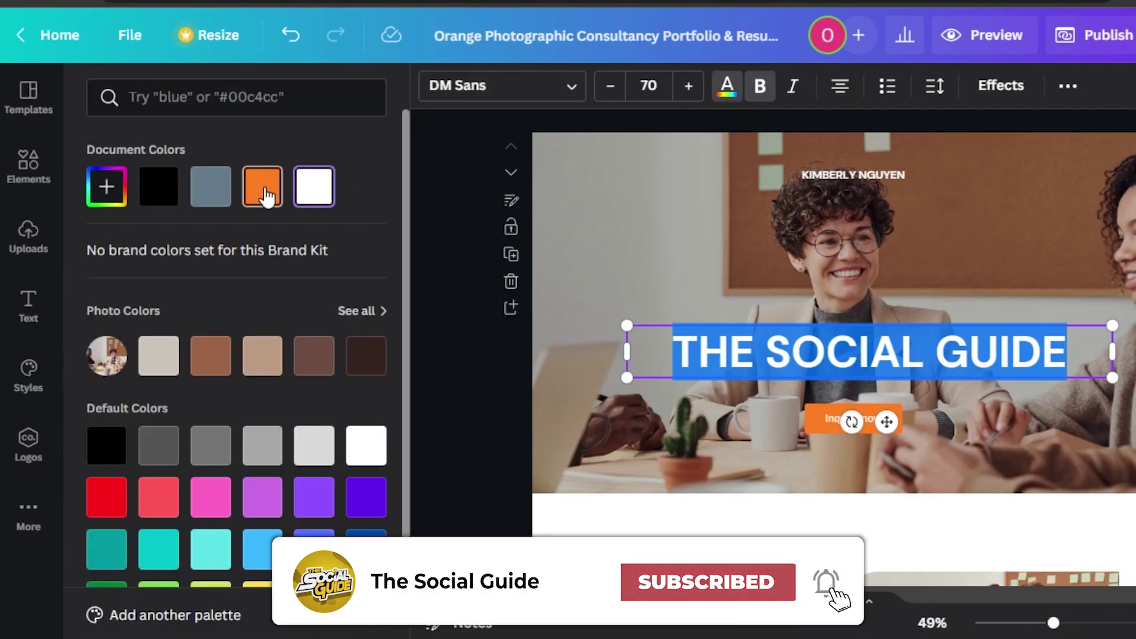
{"action": "key", "text": "Escape"}
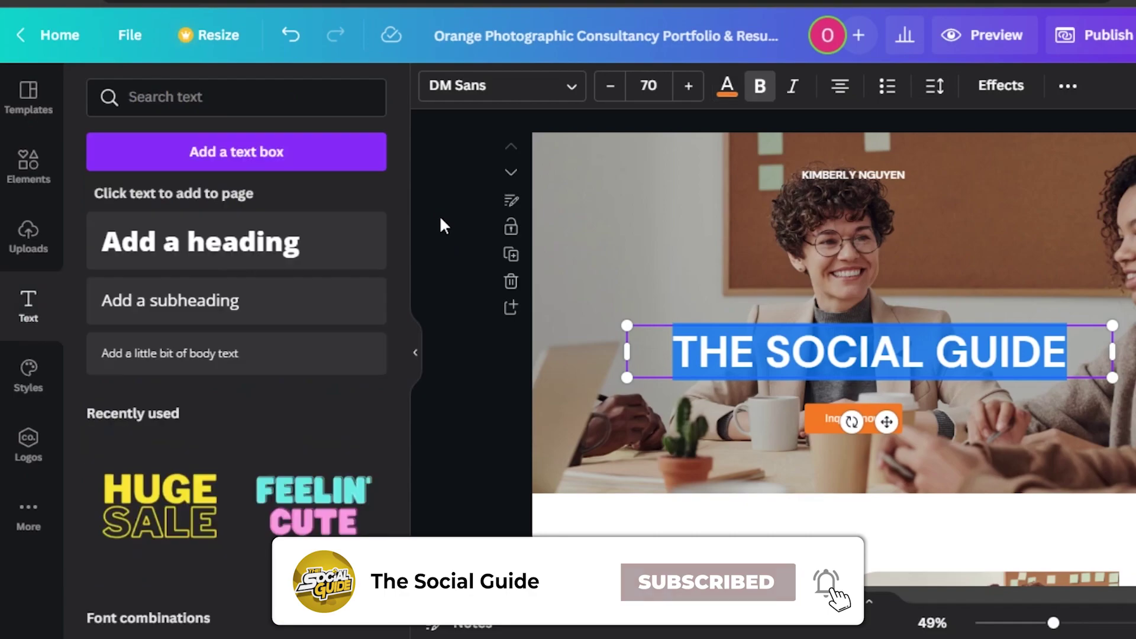
{"action": "key", "text": "Escape"}
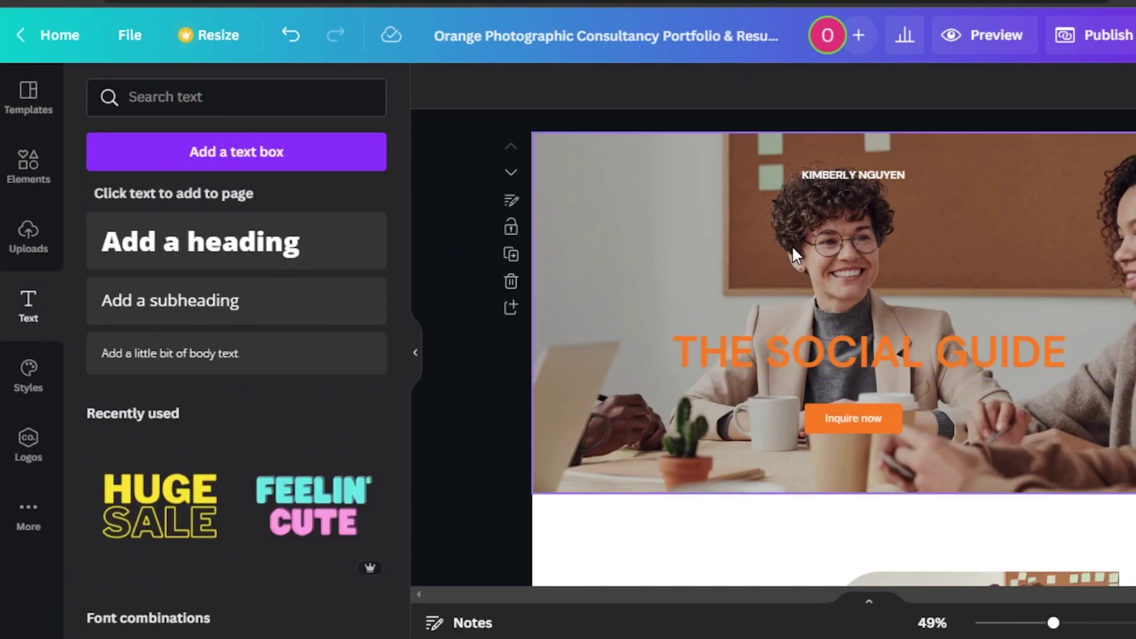
- View the link options of the "Inquire now" button and dismiss them without adding a link
{"action": "left_click", "coordinate": [836, 426]}
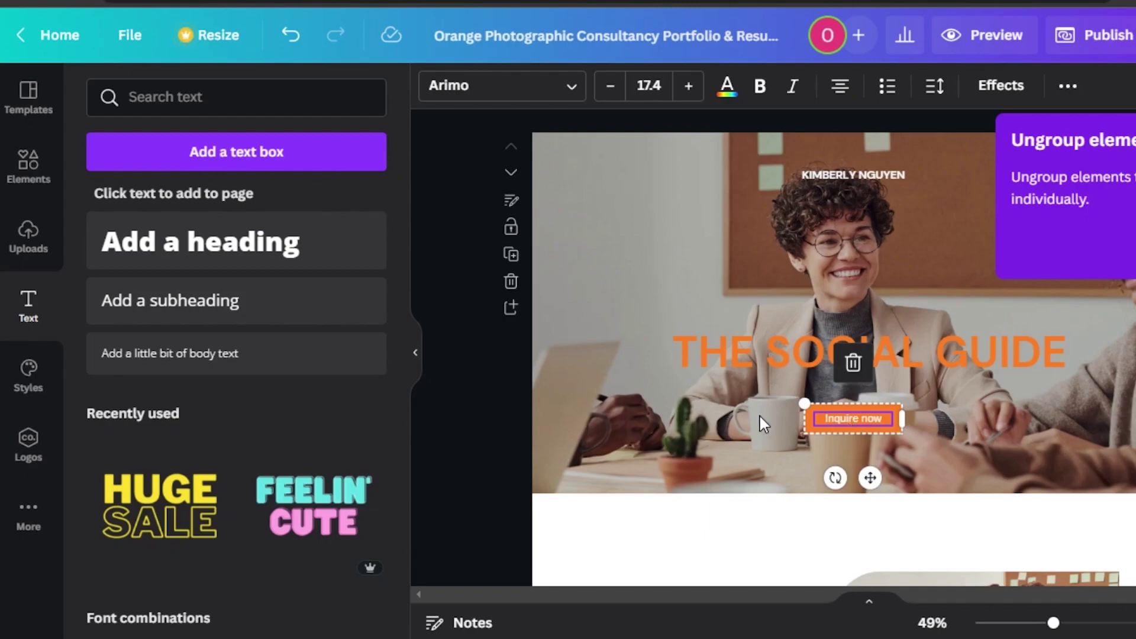
{"action": "right_click", "coordinate": [844, 432]}
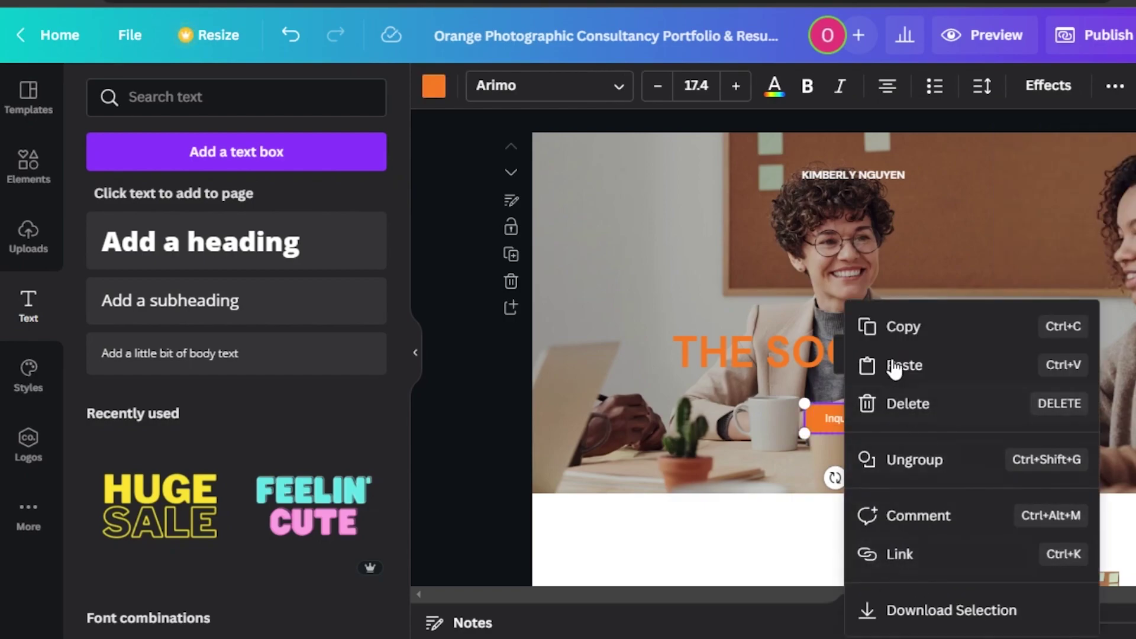
{"action": "left_click", "coordinate": [892, 555]}
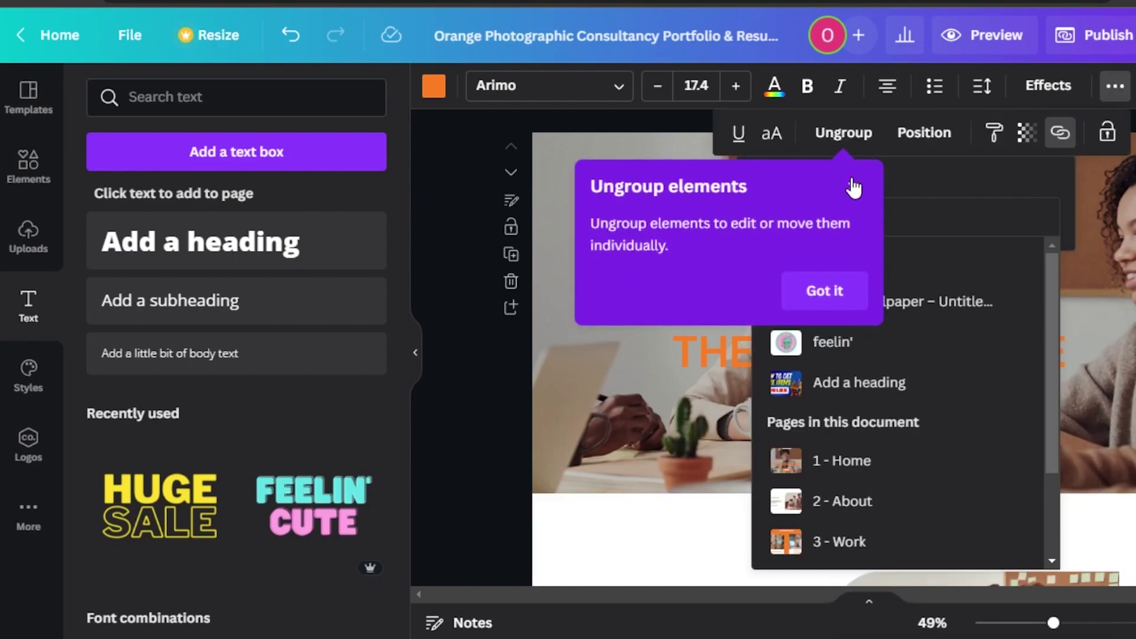
{"action": "left_click", "coordinate": [853, 188]}
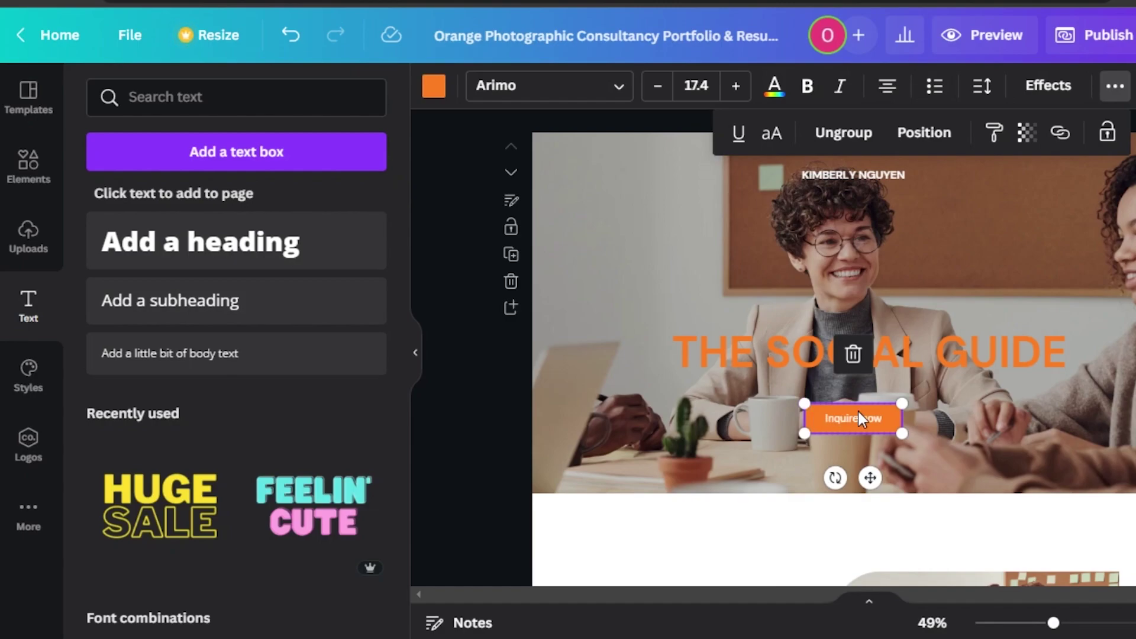
{"action": "left_click", "coordinate": [637, 240]}
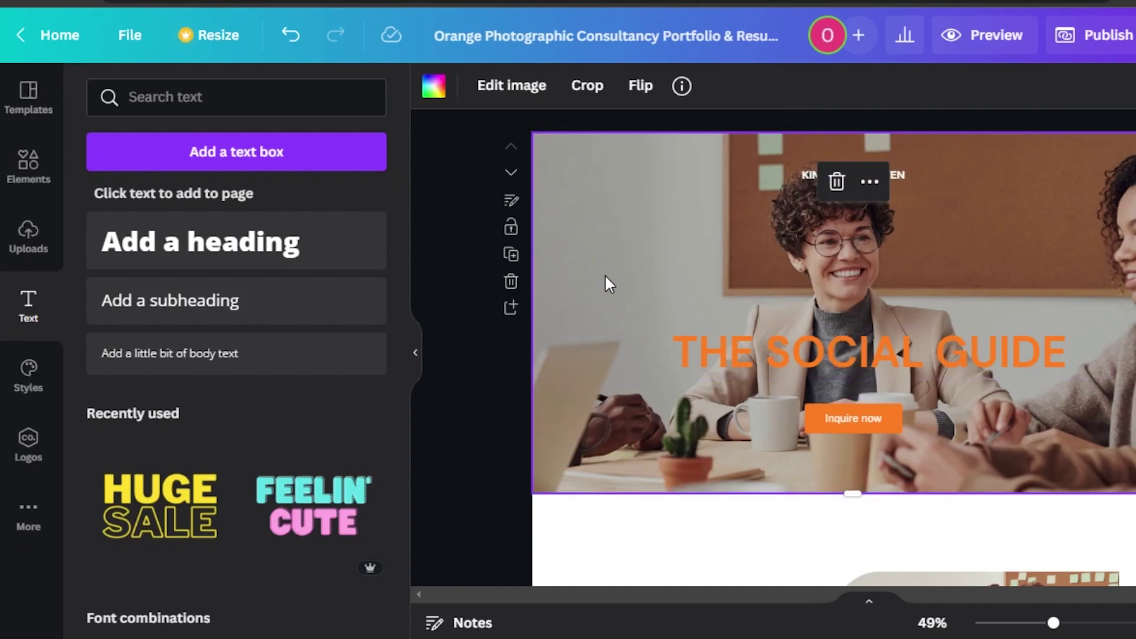
- Search the Elements library for "youtube" and look through the photo results
{"action": "left_click", "coordinate": [34, 181]}
{"action": "left_click", "coordinate": [213, 100]}
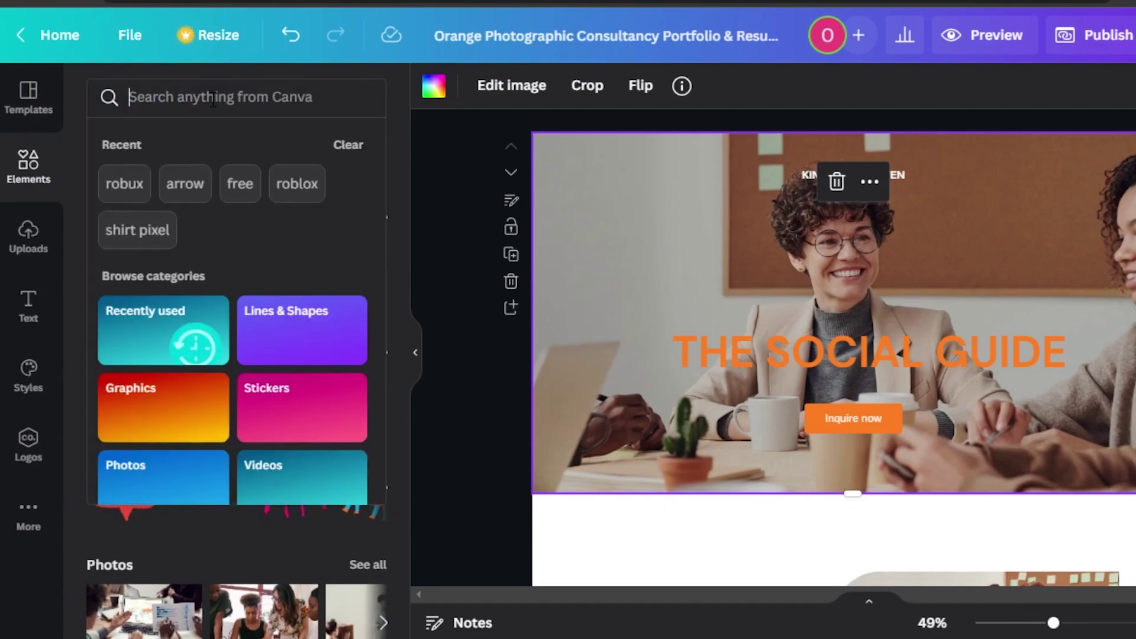
{"action": "type", "text": "youtube"}
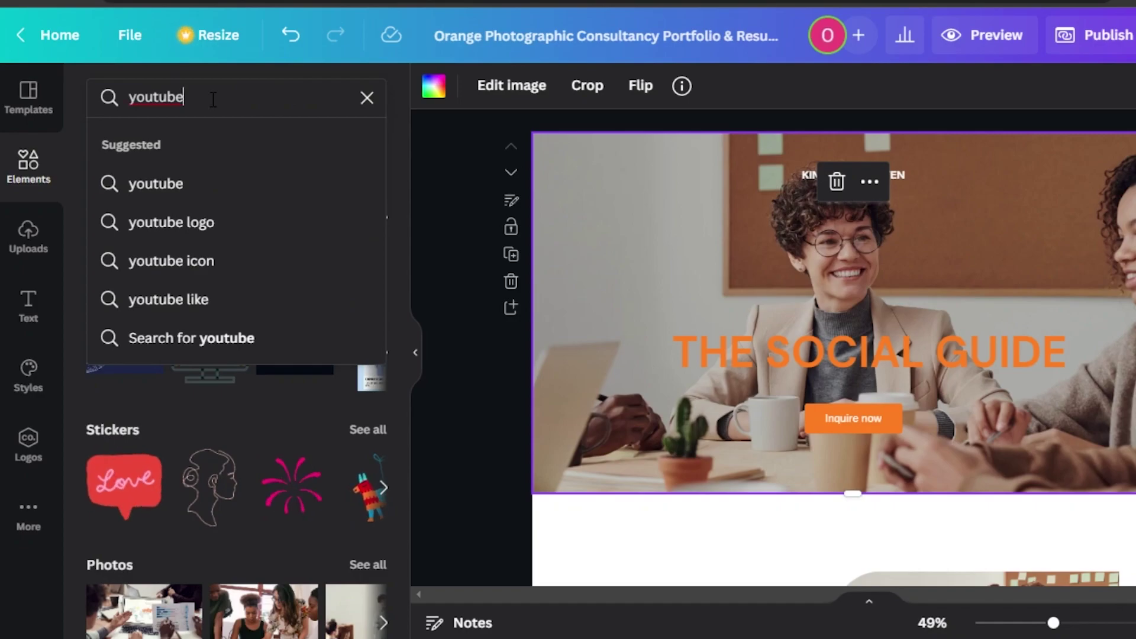
{"action": "left_click", "coordinate": [276, 187]}
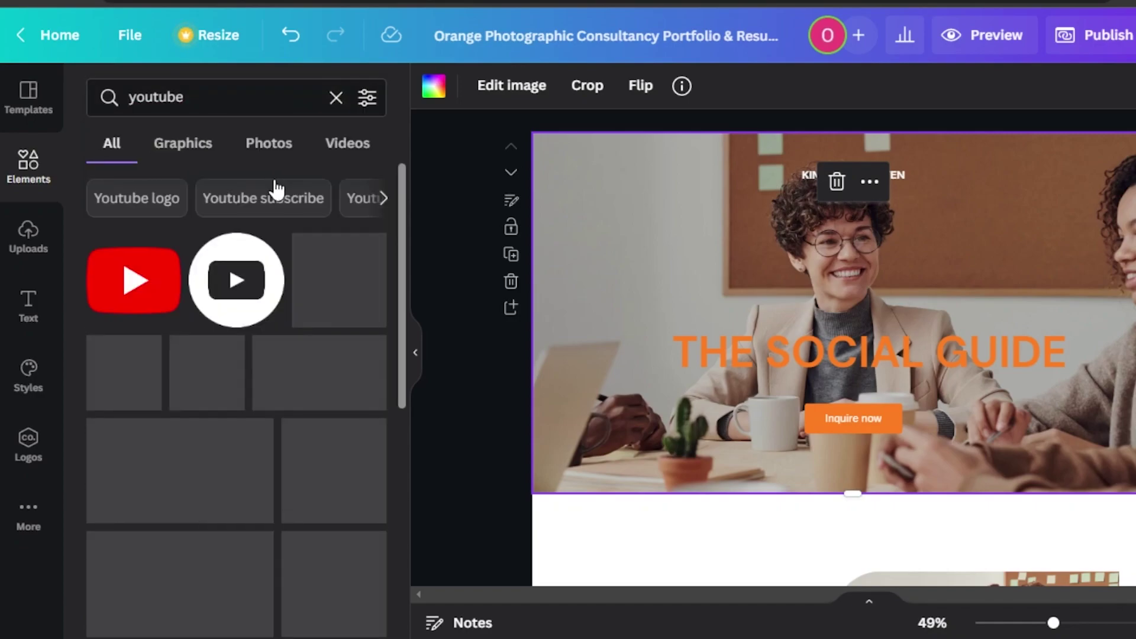
{"action": "left_click", "coordinate": [264, 147]}
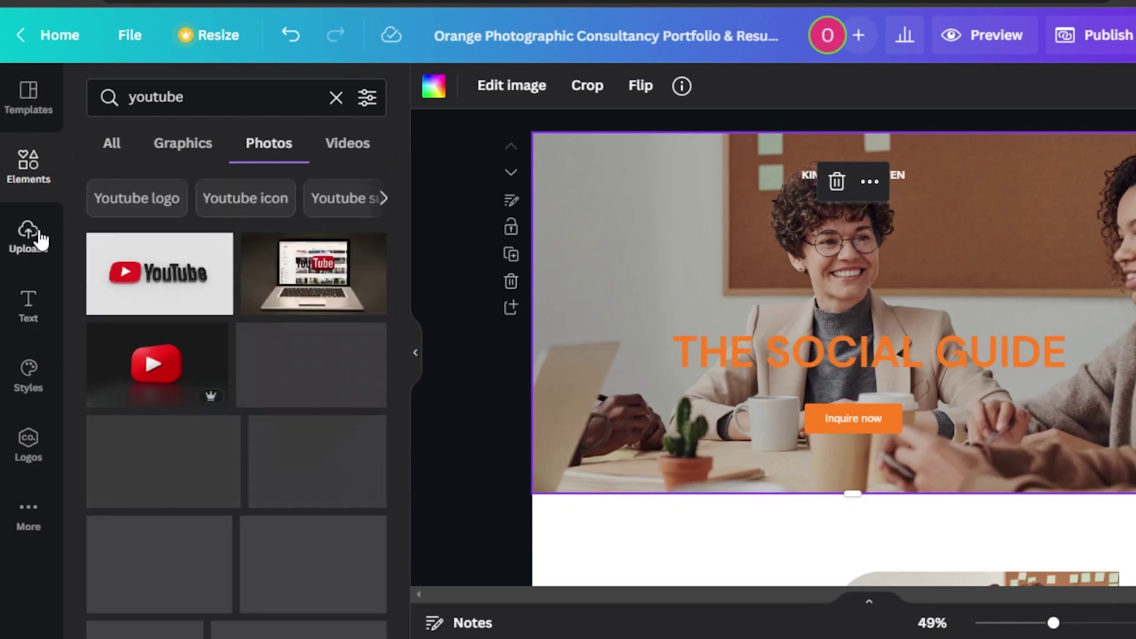
{"action": "left_click_drag", "start_coordinate": [403, 191], "coordinate": [400, 558]}
{"action": "left_click_drag", "start_coordinate": [399, 406], "coordinate": [402, 539]}
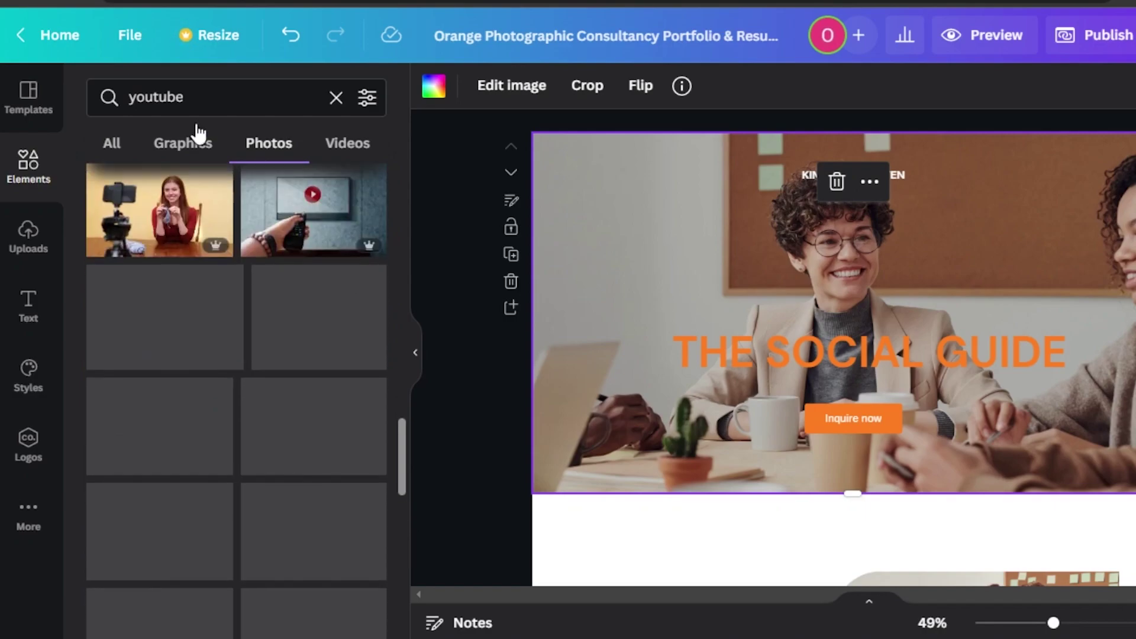
- Search the library photos for "team" and place the photo of people gathered around a laptop on the first page
{"action": "left_click", "coordinate": [195, 97]}
{"action": "key", "text": "ctrl+a"}
{"action": "type", "text": "team"}
{"action": "key", "text": "Return"}
{"action": "left_click_drag", "start_coordinate": [398, 219], "coordinate": [399, 299]}
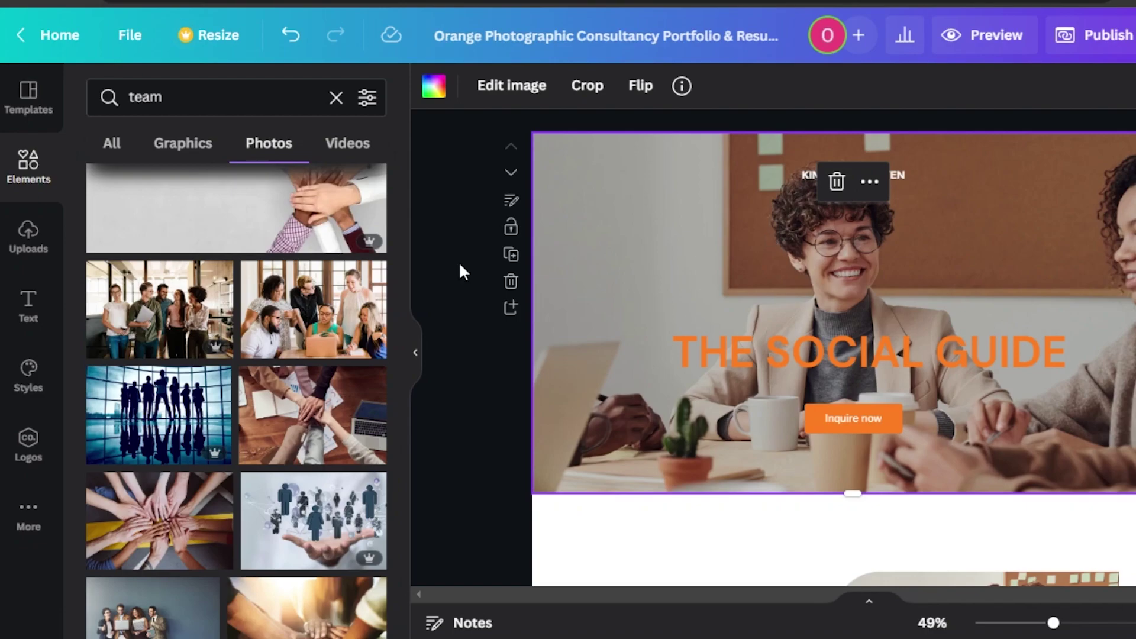
{"action": "left_click_drag", "start_coordinate": [299, 340], "coordinate": [615, 255]}
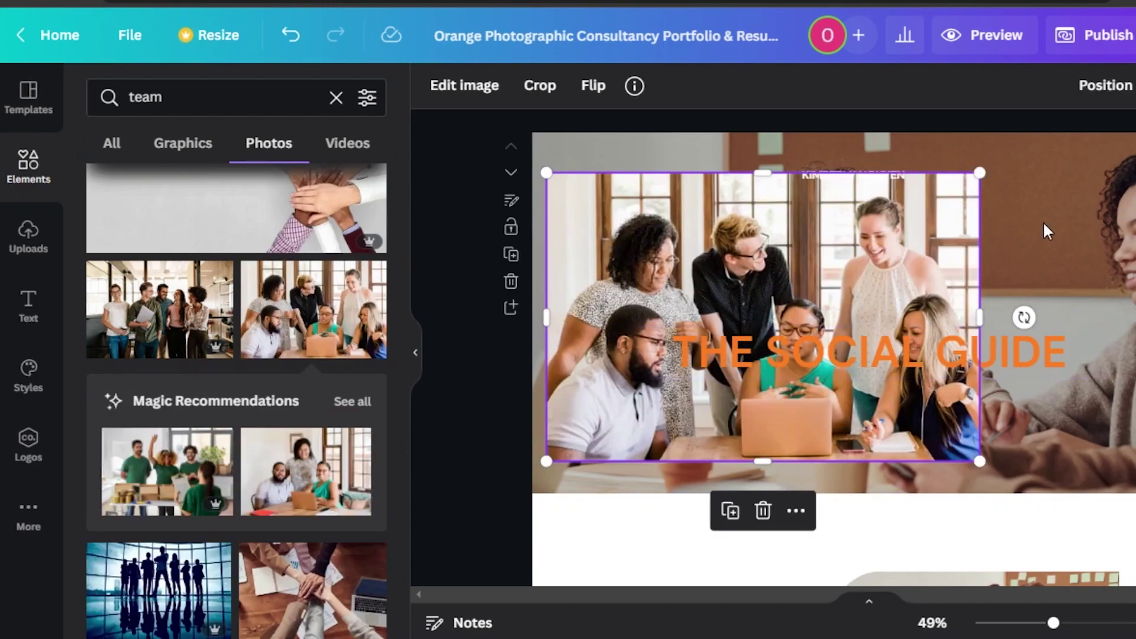
- Delete the first page's original background photo and enlarge the team photo to about 1,428 by 912 so it covers the section
{"action": "left_click", "coordinate": [1042, 222]}
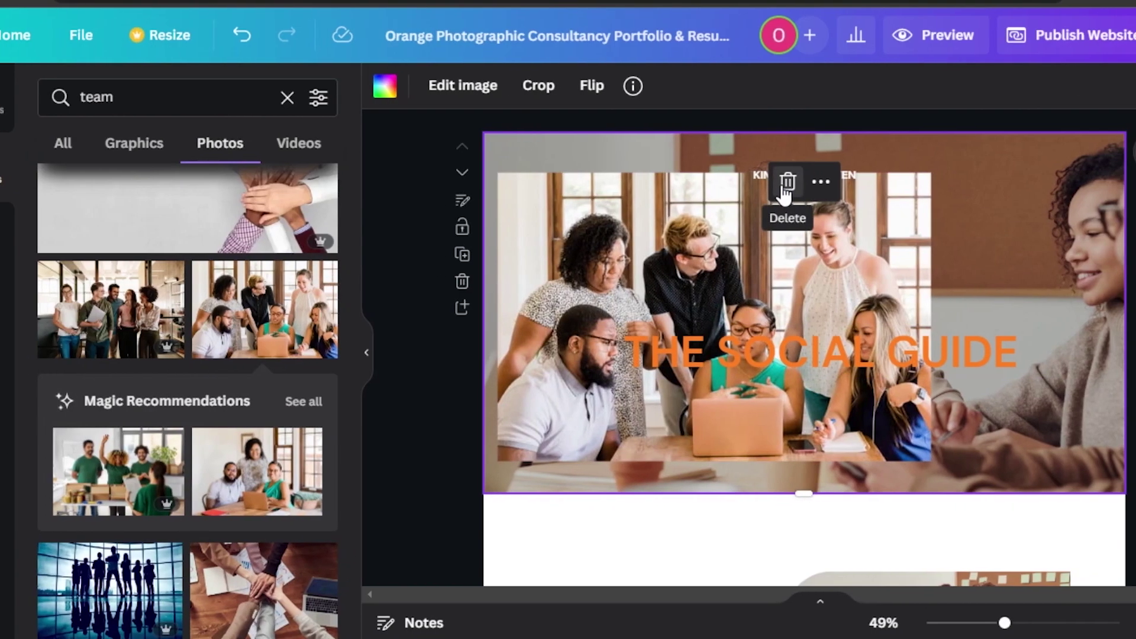
{"action": "left_click", "coordinate": [787, 182]}
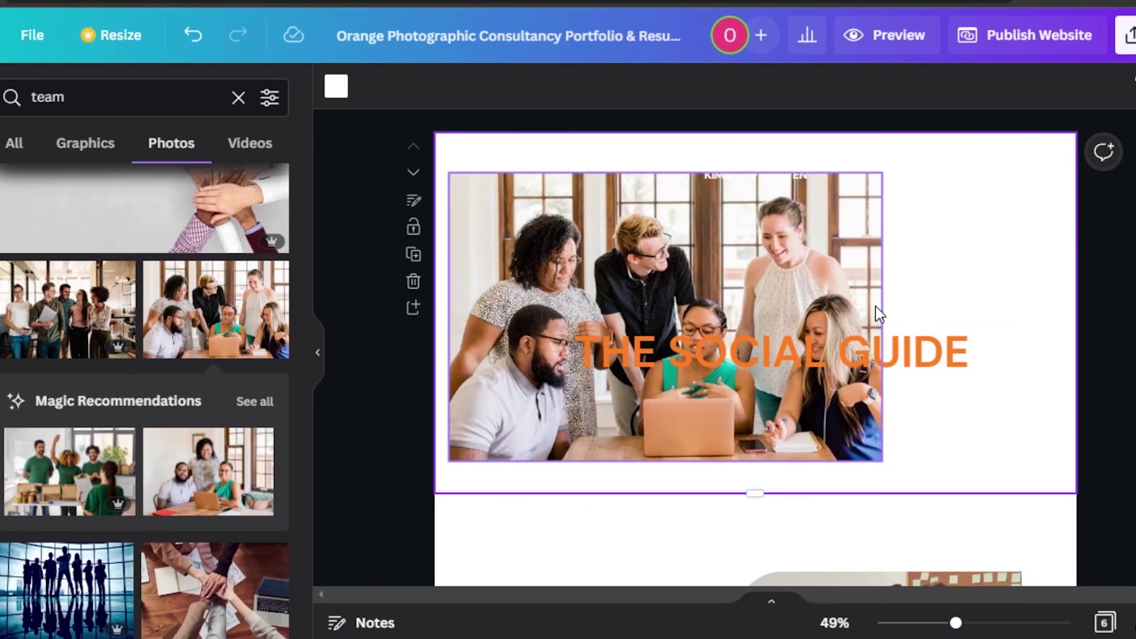
{"action": "left_click", "coordinate": [875, 307]}
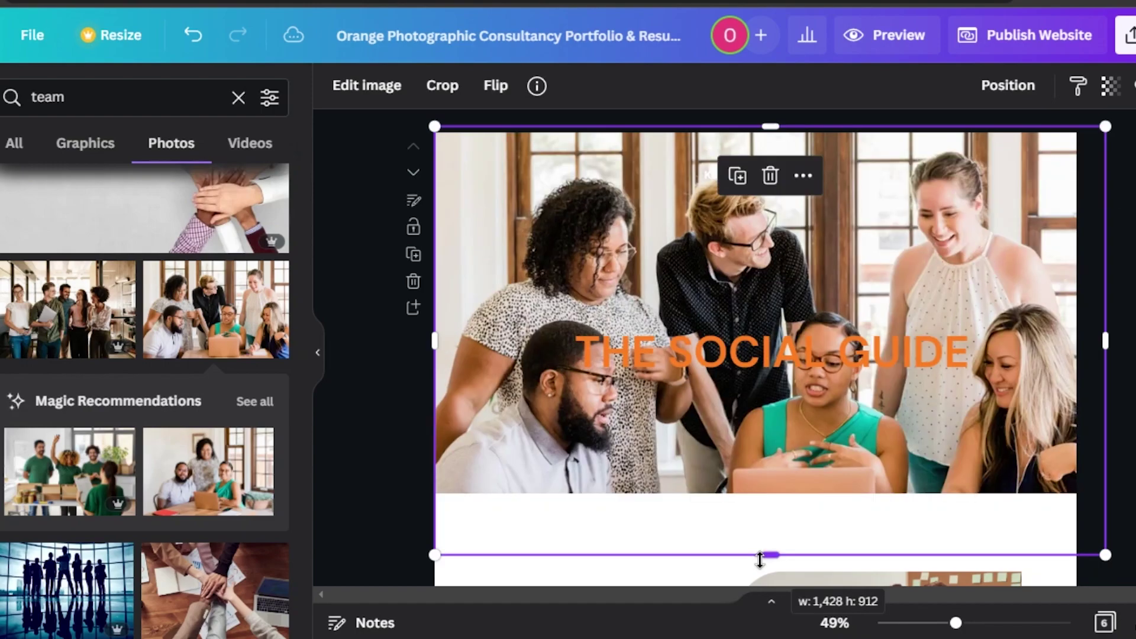
{"action": "left_click_drag", "start_coordinate": [760, 559], "coordinate": [761, 556]}
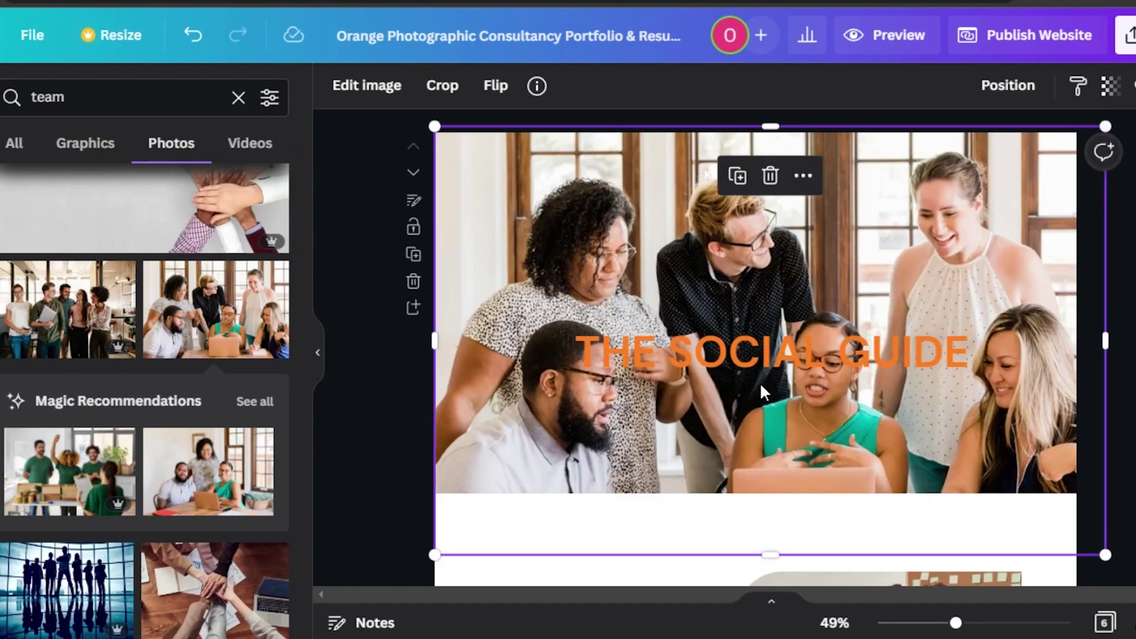
- Shift the "THE SOCIAL GUIDE" heading slightly and set its text color to white
{"action": "left_click", "coordinate": [697, 354]}
{"action": "left_click_drag", "start_coordinate": [686, 358], "coordinate": [708, 362]}
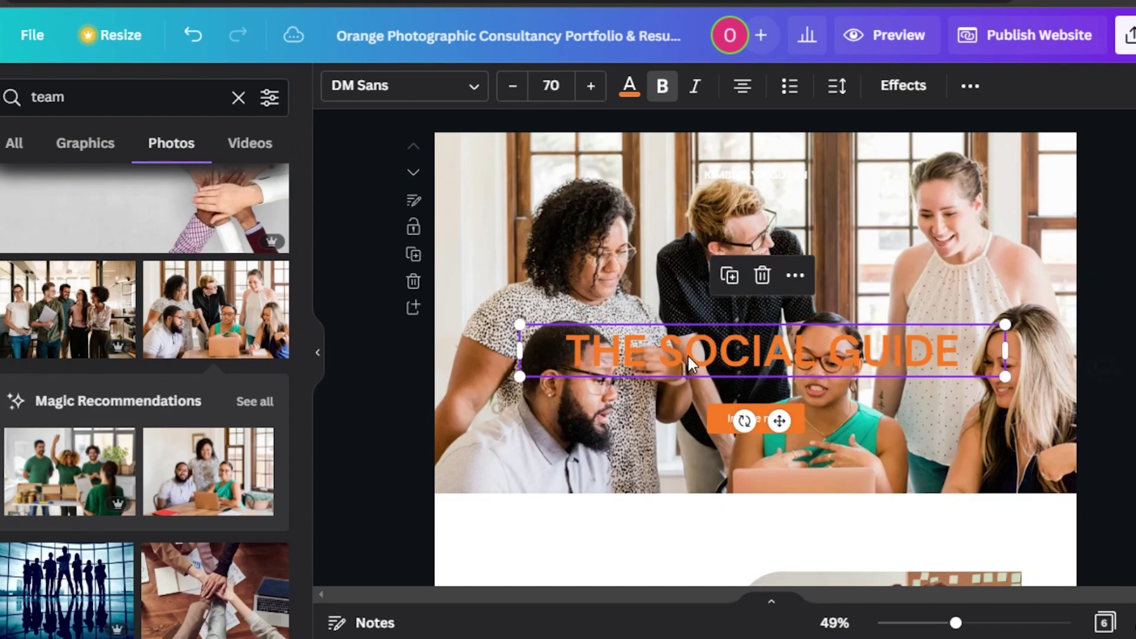
{"action": "left_click", "coordinate": [628, 88]}
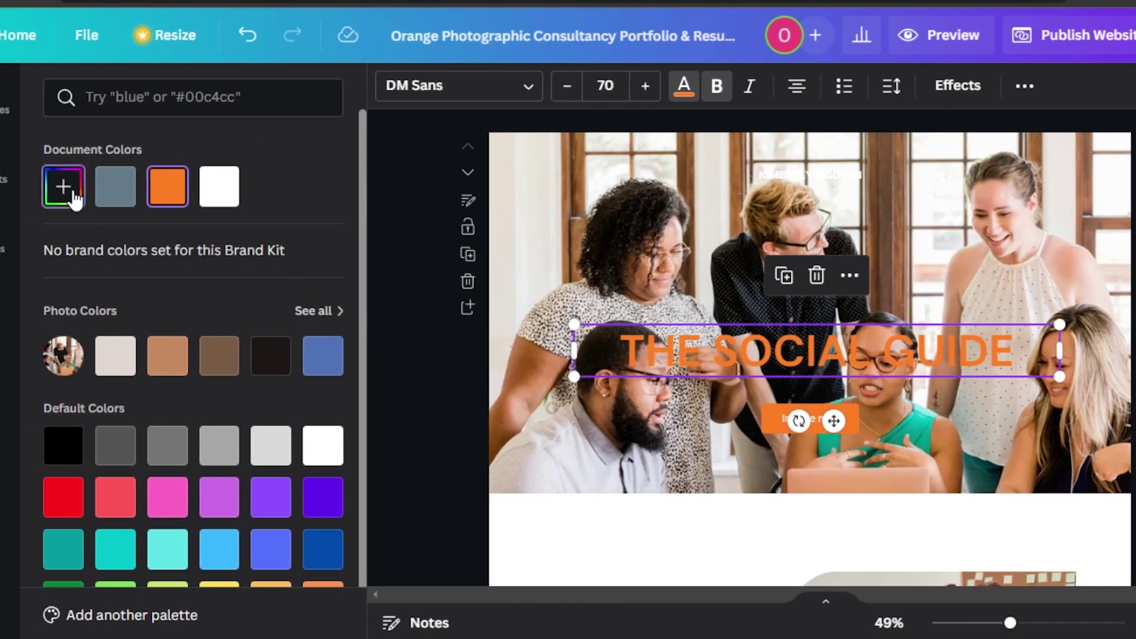
{"action": "left_click", "coordinate": [16, 187]}
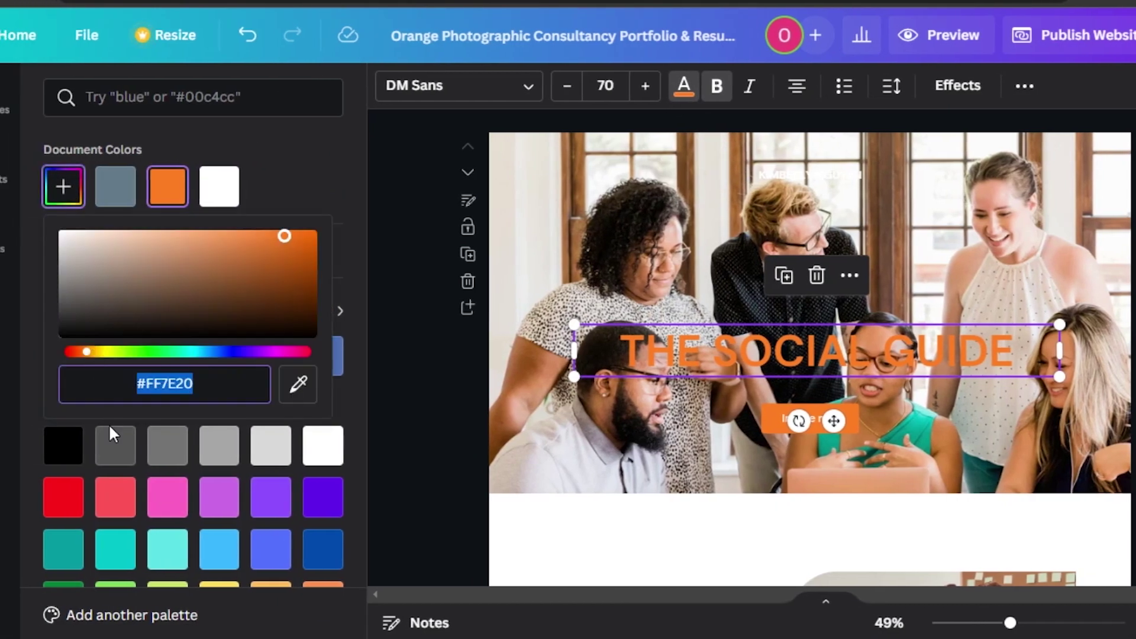
{"action": "left_click", "coordinate": [63, 445]}
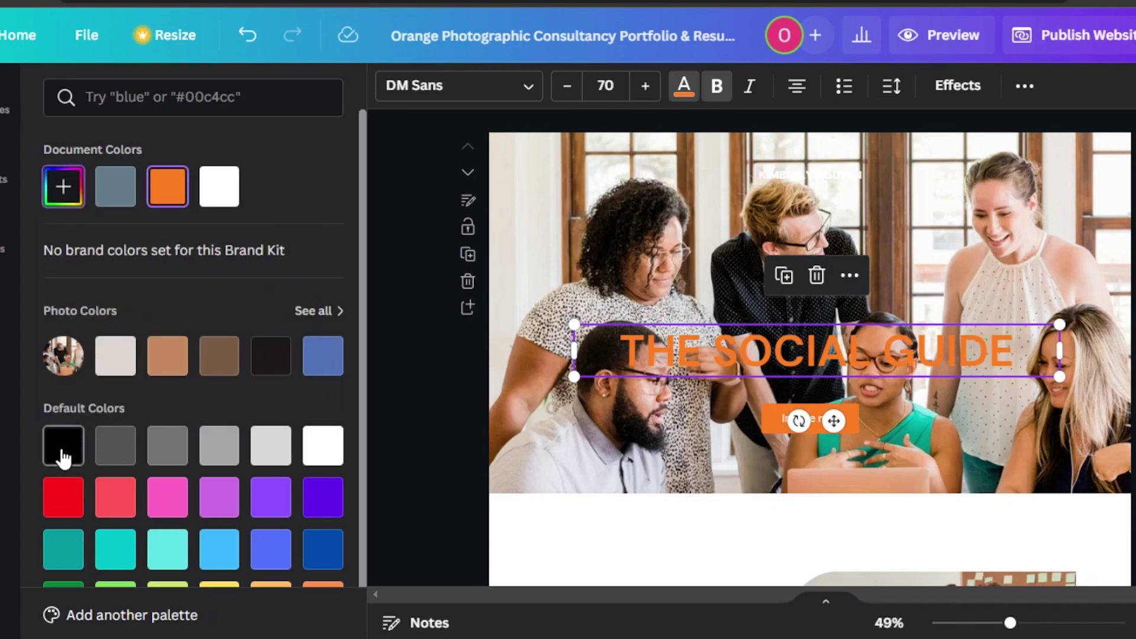
{"action": "left_click", "coordinate": [308, 448]}
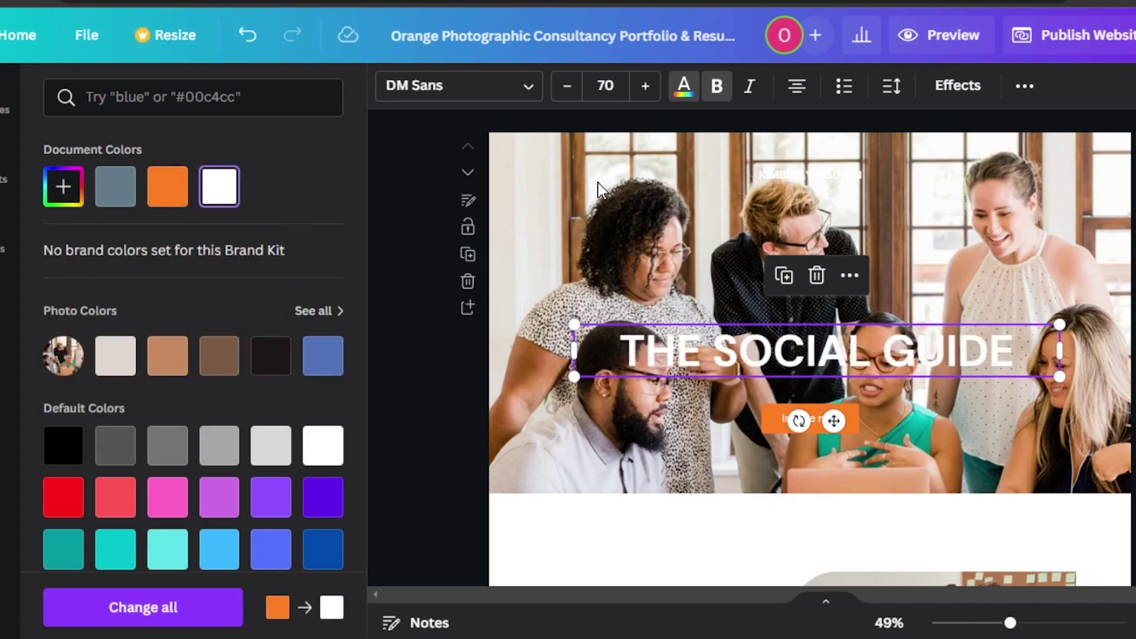
{"action": "key", "text": "Escape"}
- Set the transparency of the first page's team background photo to 83
{"action": "left_click", "coordinate": [613, 236]}
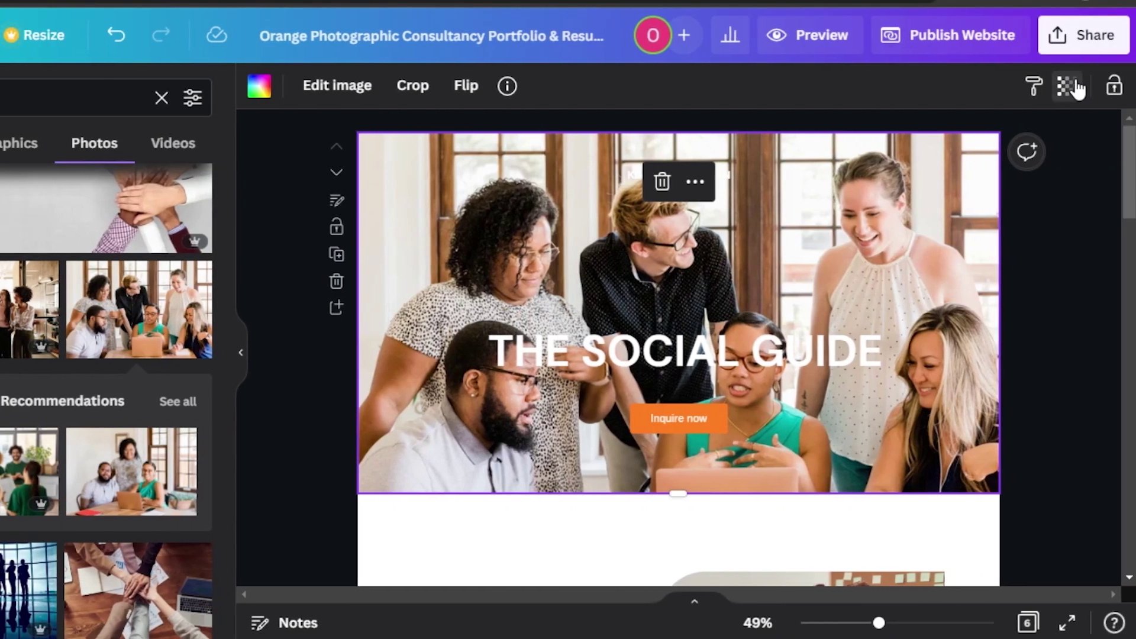
{"action": "left_click", "coordinate": [1070, 86]}
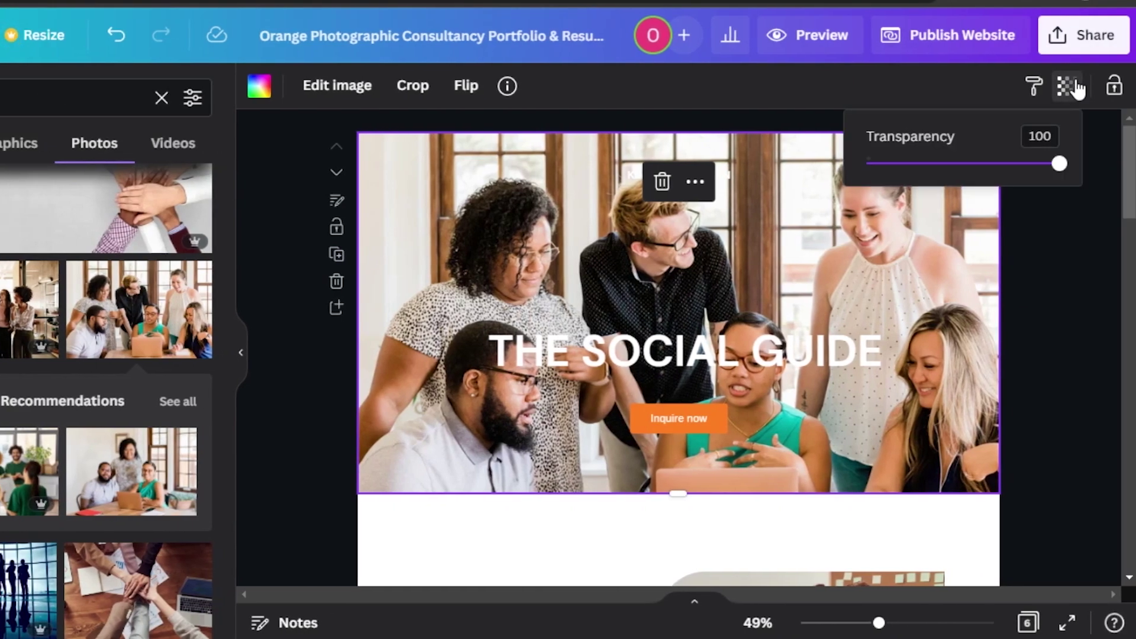
{"action": "left_click_drag", "start_coordinate": [1060, 167], "coordinate": [1028, 169]}
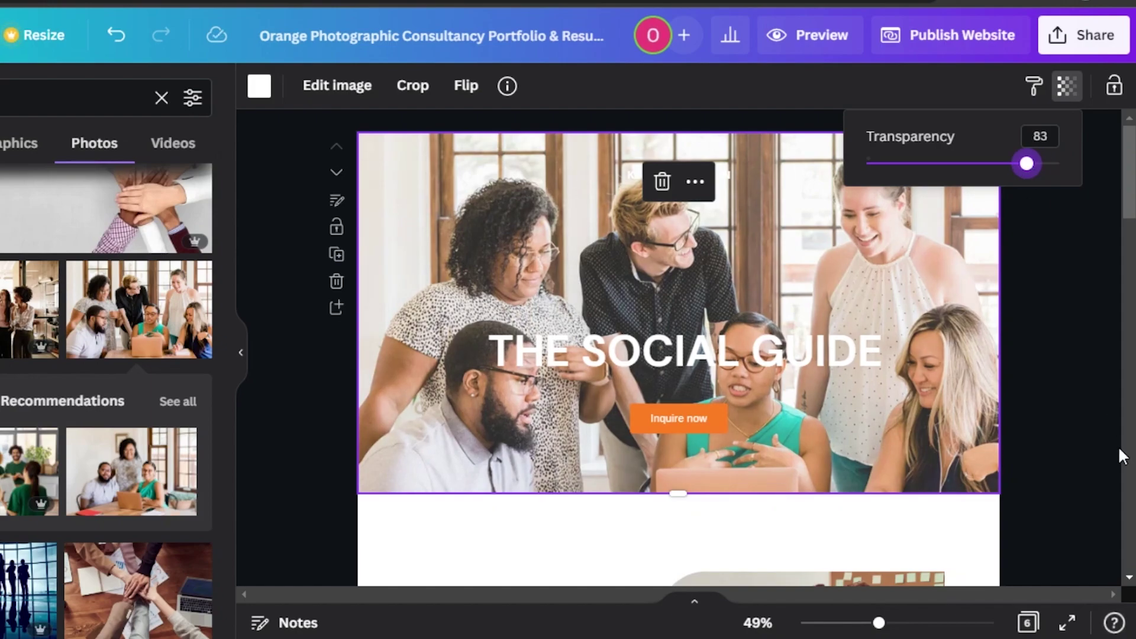
{"action": "left_click", "coordinate": [704, 339]}
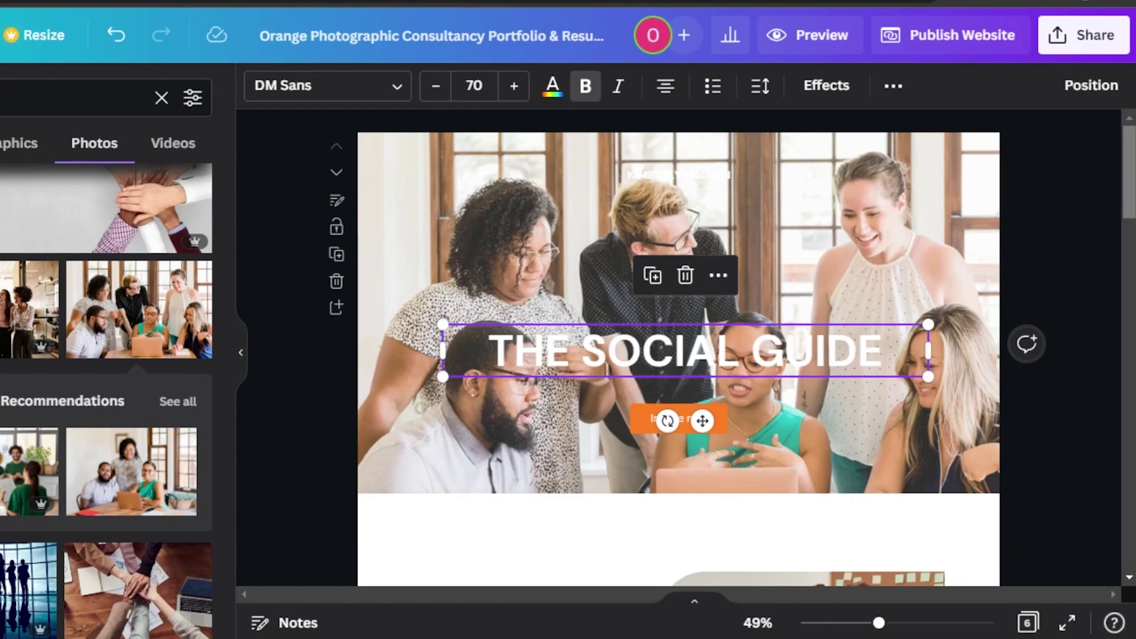
- Replace the introduction heading on the second page with "The youtube channel"
{"action": "scroll", "coordinate": [514, 342], "scroll_direction": "down", "scroll_amount": 6}
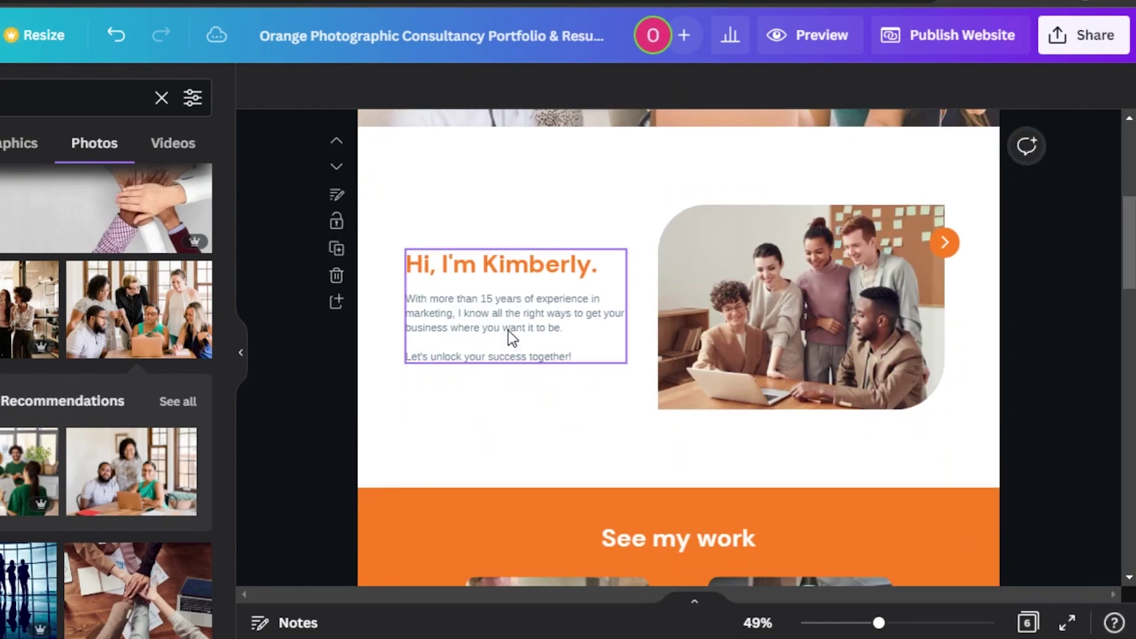
{"action": "left_click", "coordinate": [560, 338]}
{"action": "left_click", "coordinate": [603, 261]}
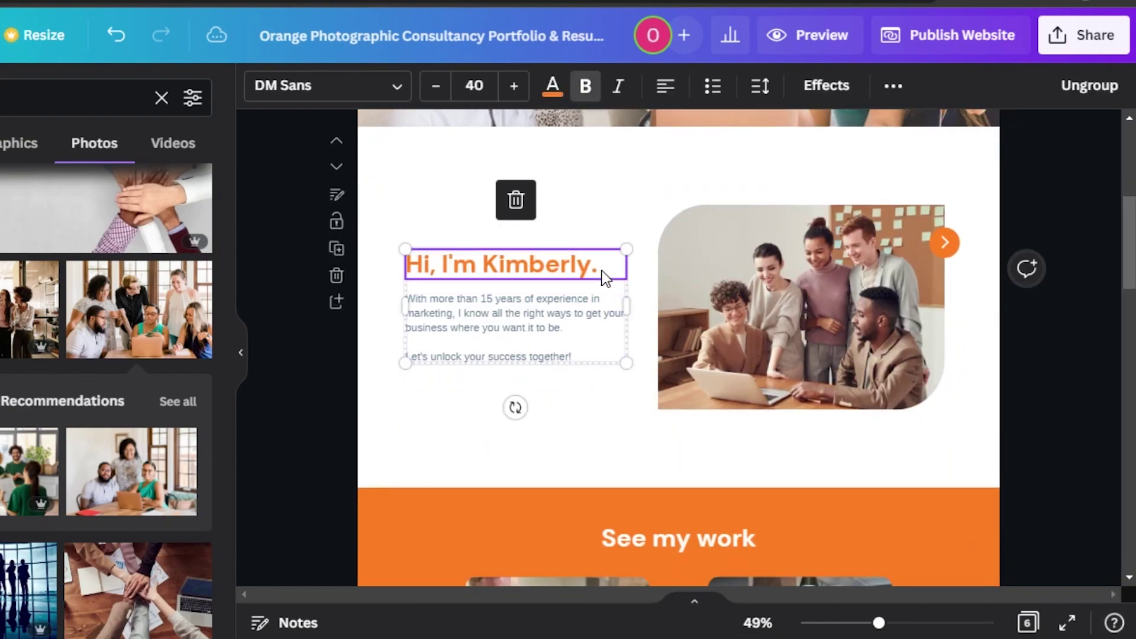
{"action": "double_click", "coordinate": [605, 263]}
{"action": "type", "text": "The youtube channel"}
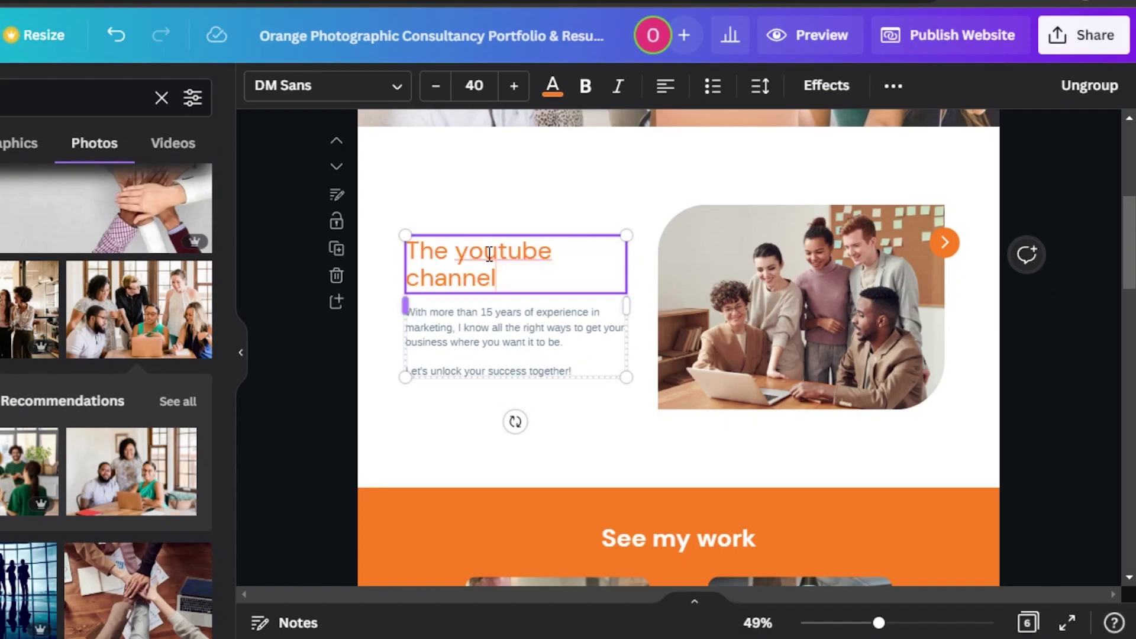
- Replace the photo beside "The youtube channel" with the recommended photo of three people around a laptop
{"action": "left_click", "coordinate": [782, 294]}
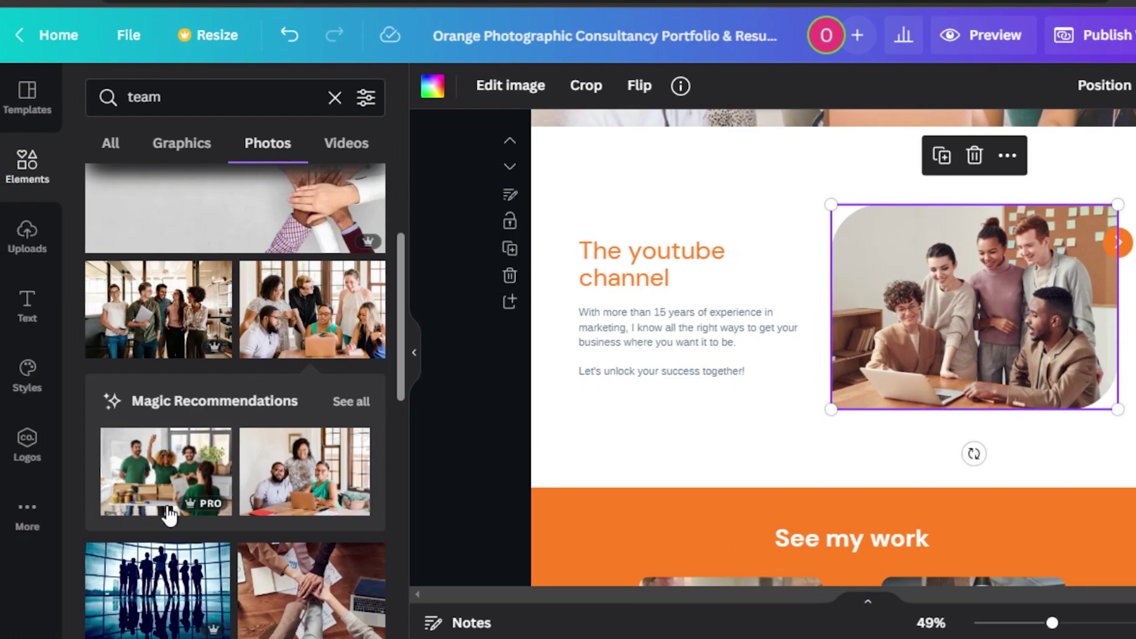
{"action": "left_click_drag", "start_coordinate": [399, 283], "coordinate": [402, 365]}
{"action": "scroll", "coordinate": [278, 498], "scroll_direction": "up", "scroll_amount": 3}
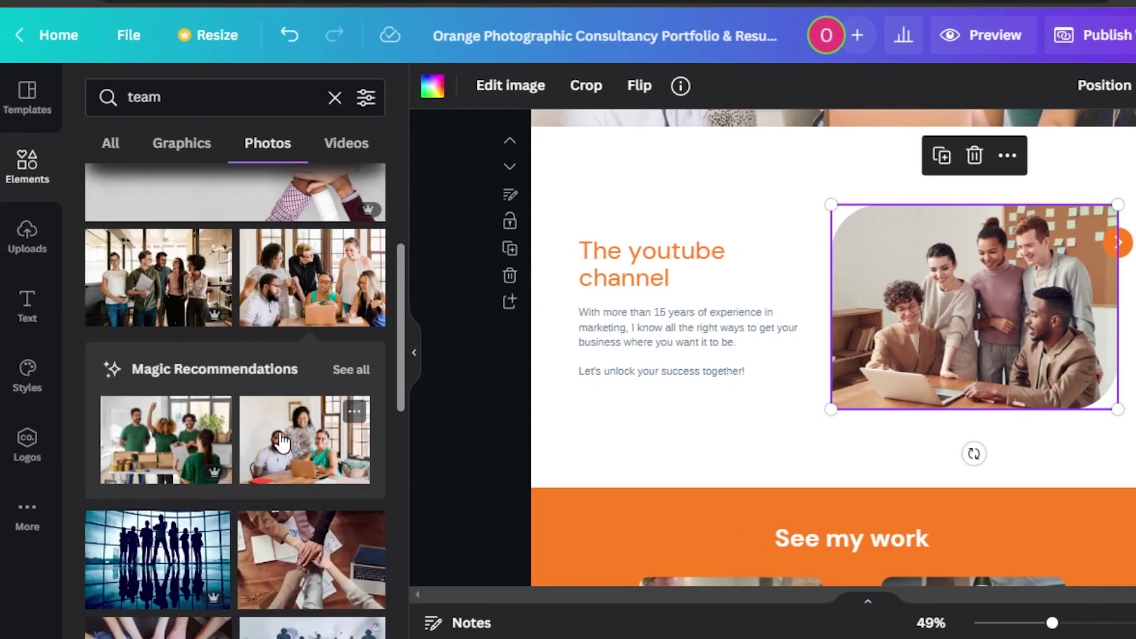
{"action": "left_click_drag", "start_coordinate": [280, 441], "coordinate": [921, 231]}
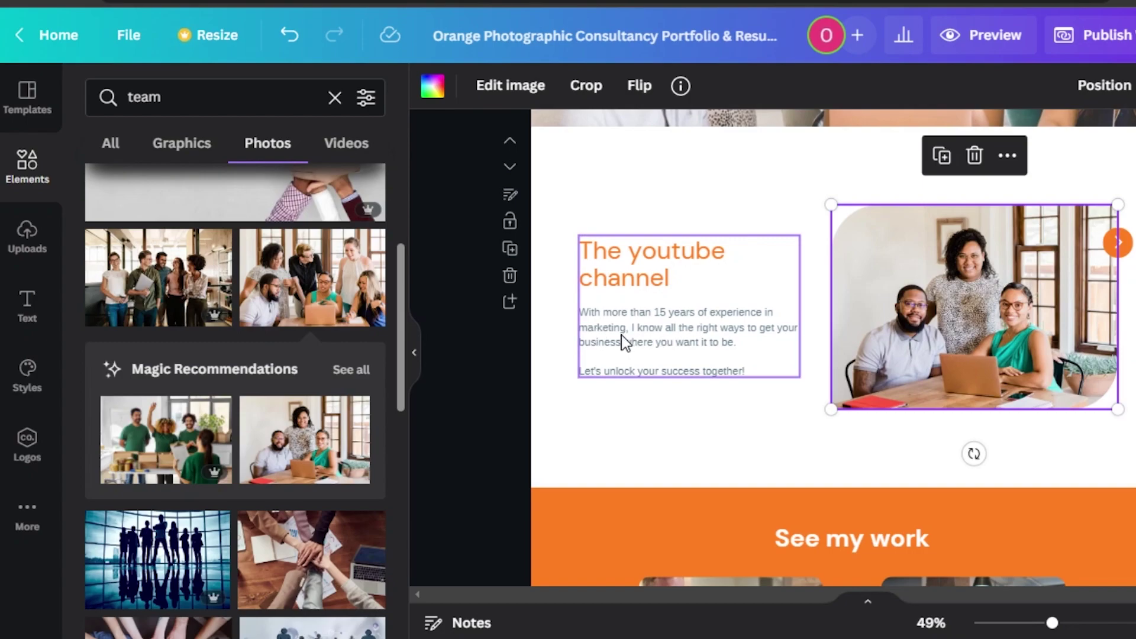
- Browse the Elements library for content for the "See my work" section and open the Simple Icons collection
{"action": "scroll", "coordinate": [826, 395], "scroll_direction": "down", "scroll_amount": 5}
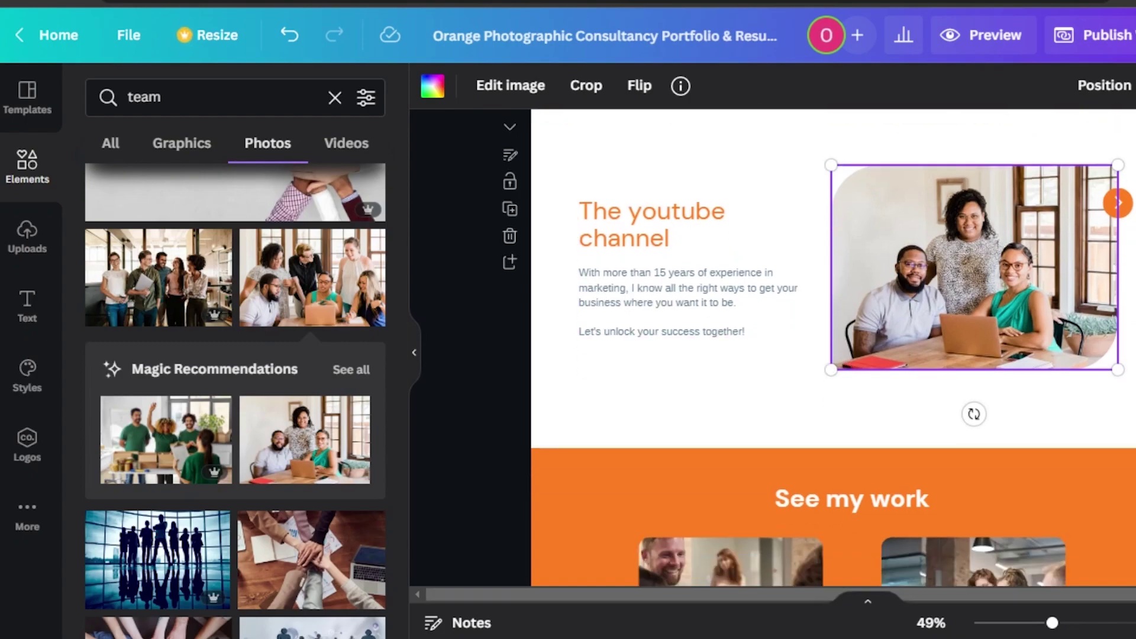
{"action": "scroll", "coordinate": [826, 395], "scroll_direction": "down", "scroll_amount": 2}
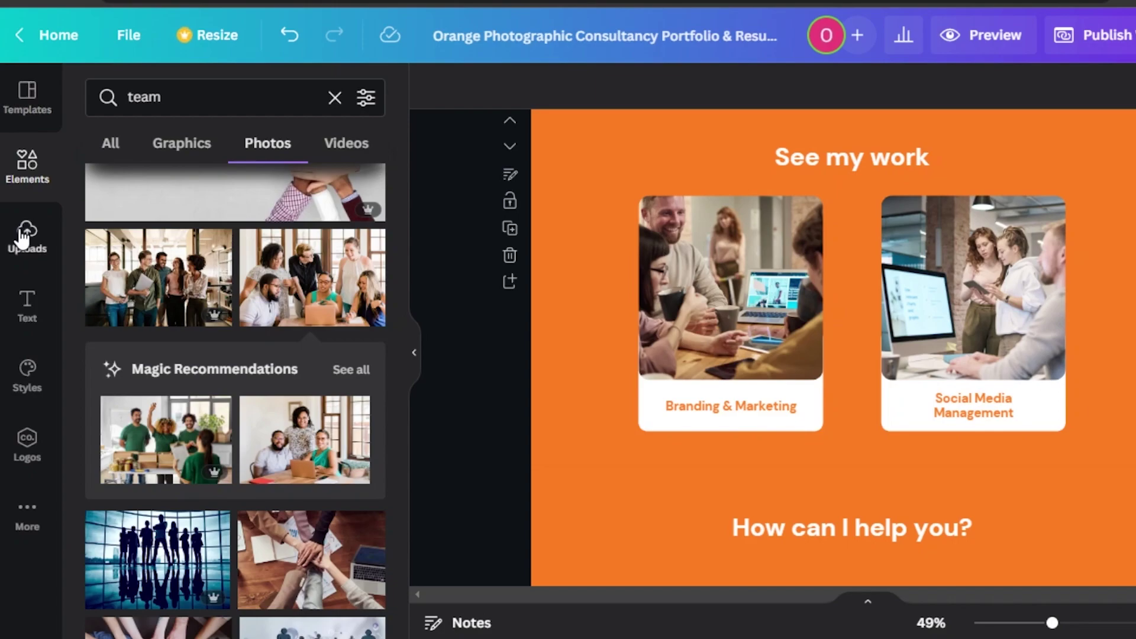
{"action": "left_click", "coordinate": [23, 178]}
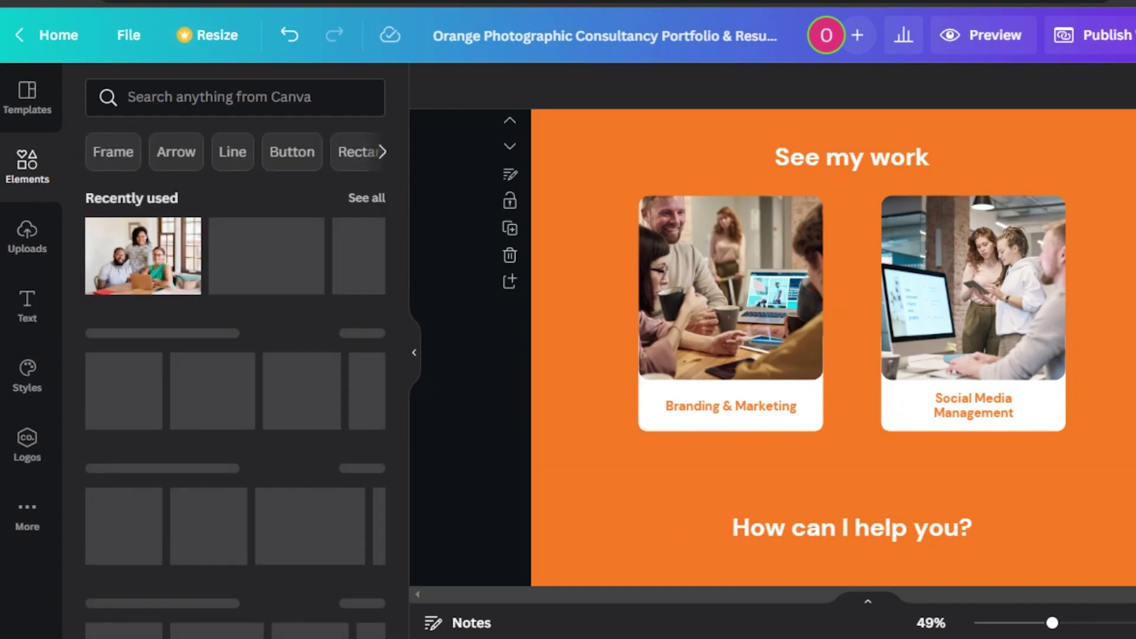
{"action": "scroll", "coordinate": [520, 335], "scroll_direction": "down", "scroll_amount": 2}
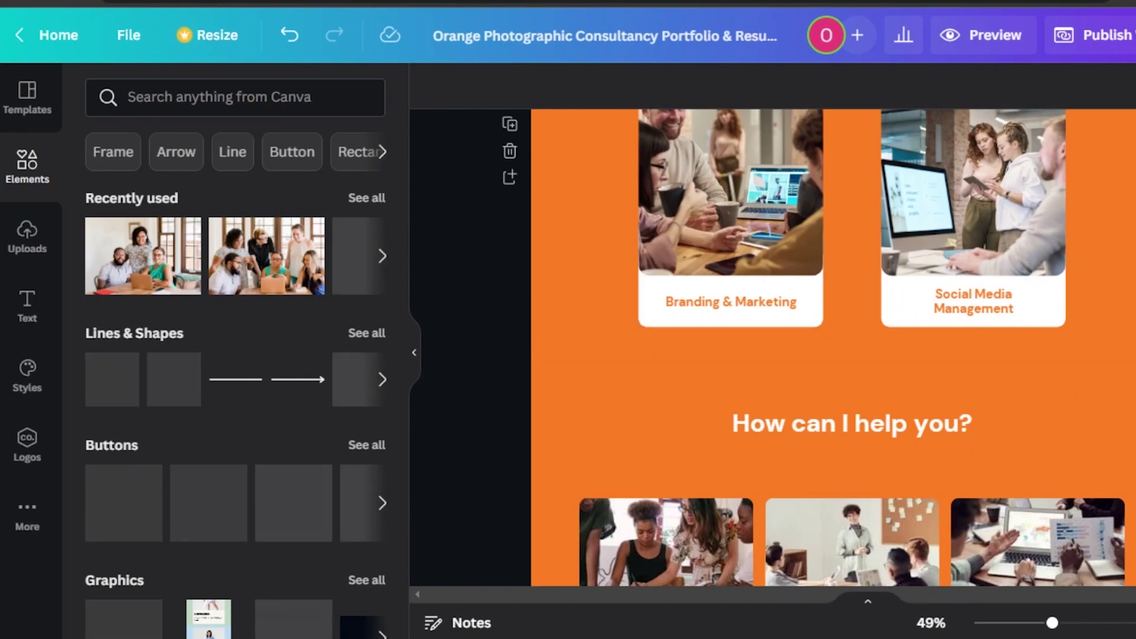
{"action": "scroll", "coordinate": [532, 355], "scroll_direction": "up", "scroll_amount": 2}
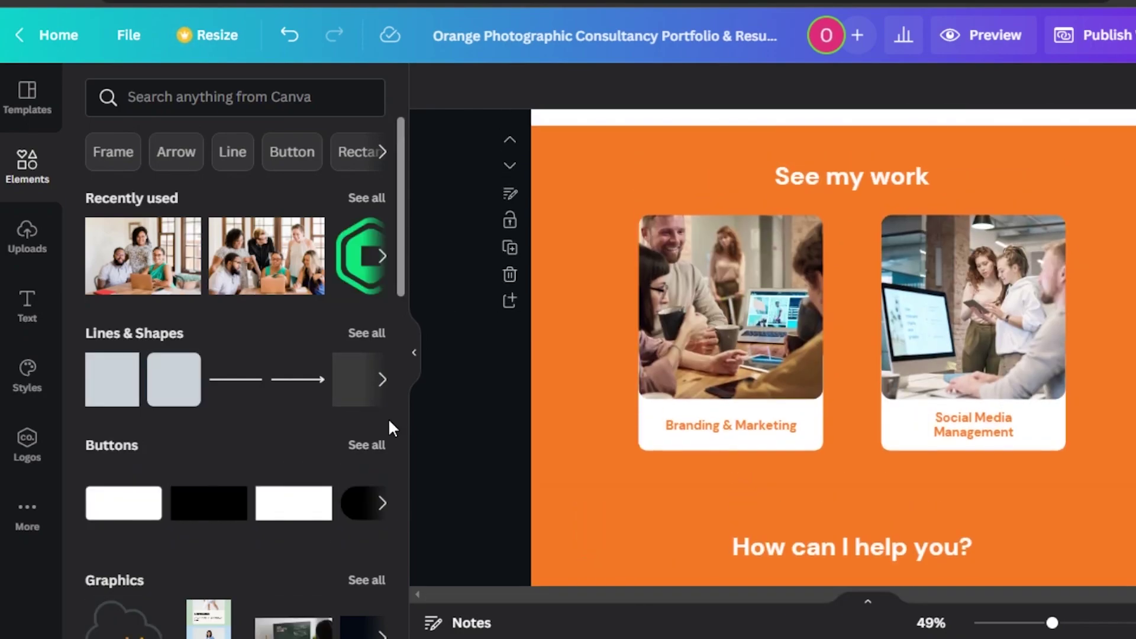
{"action": "left_click_drag", "start_coordinate": [400, 142], "coordinate": [412, 470]}
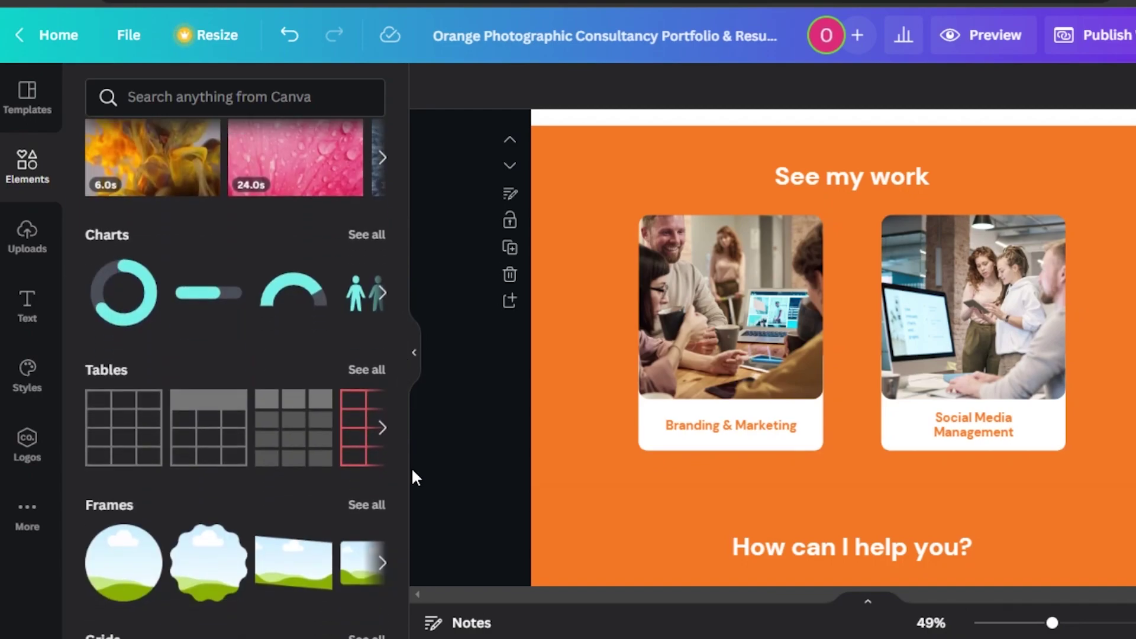
{"action": "scroll", "coordinate": [395, 414], "scroll_direction": "up", "scroll_amount": 15}
{"action": "scroll", "coordinate": [393, 508], "scroll_direction": "down", "scroll_amount": 15}
{"action": "left_click", "coordinate": [104, 485]}
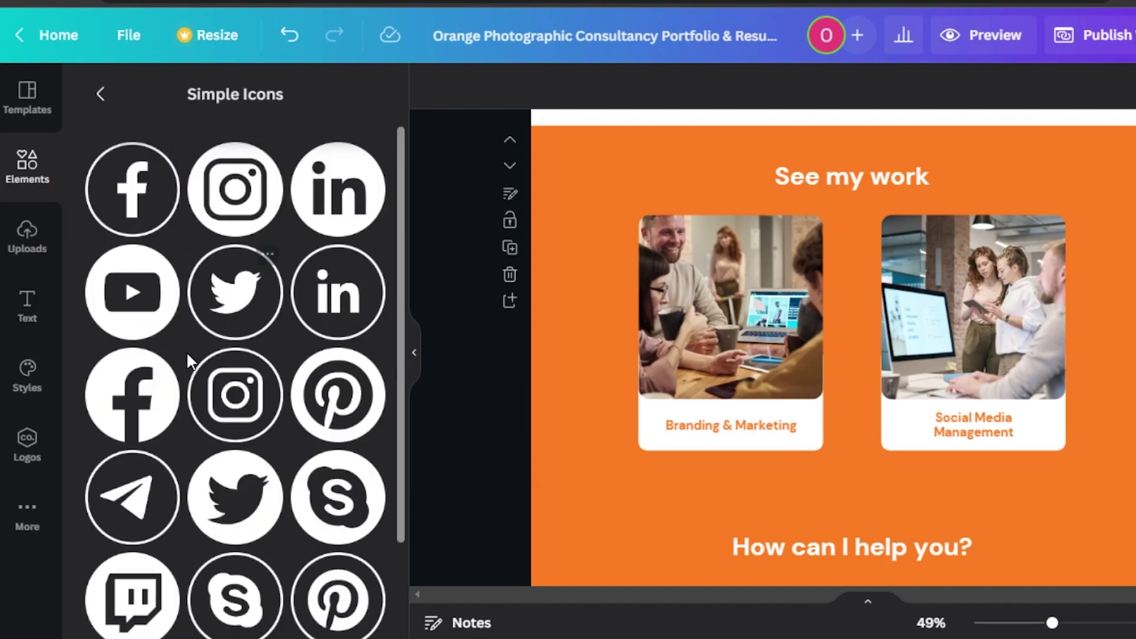
- Add the solid Facebook, YouTube, Instagram and Twitter icons to the "See my work" section
{"action": "left_click", "coordinate": [127, 414]}
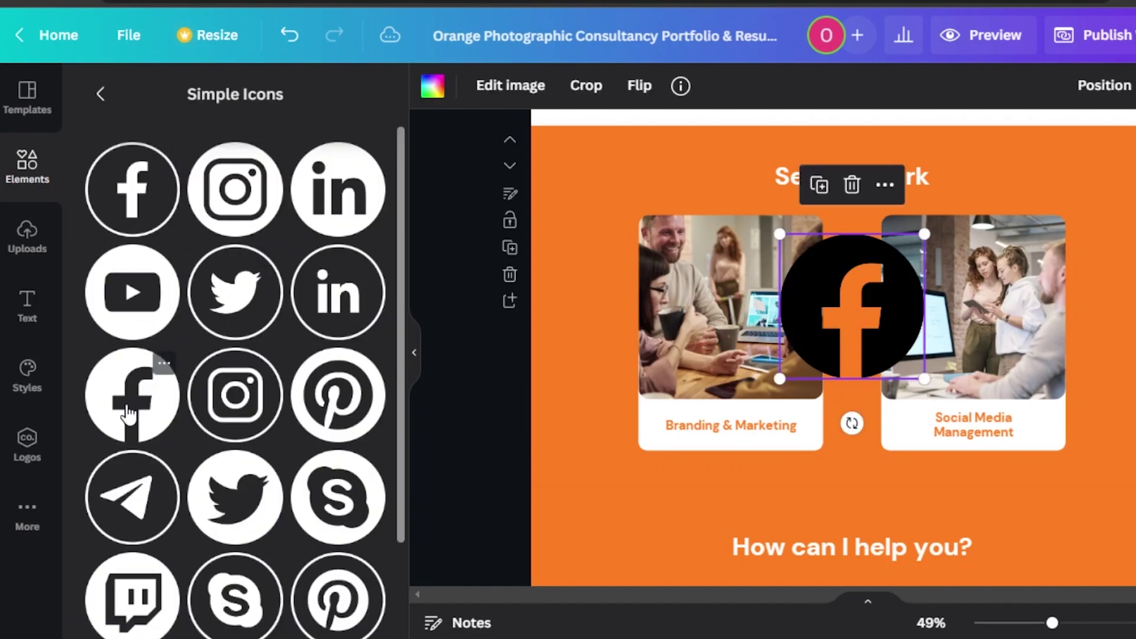
{"action": "left_click", "coordinate": [131, 291]}
{"action": "left_click", "coordinate": [237, 198]}
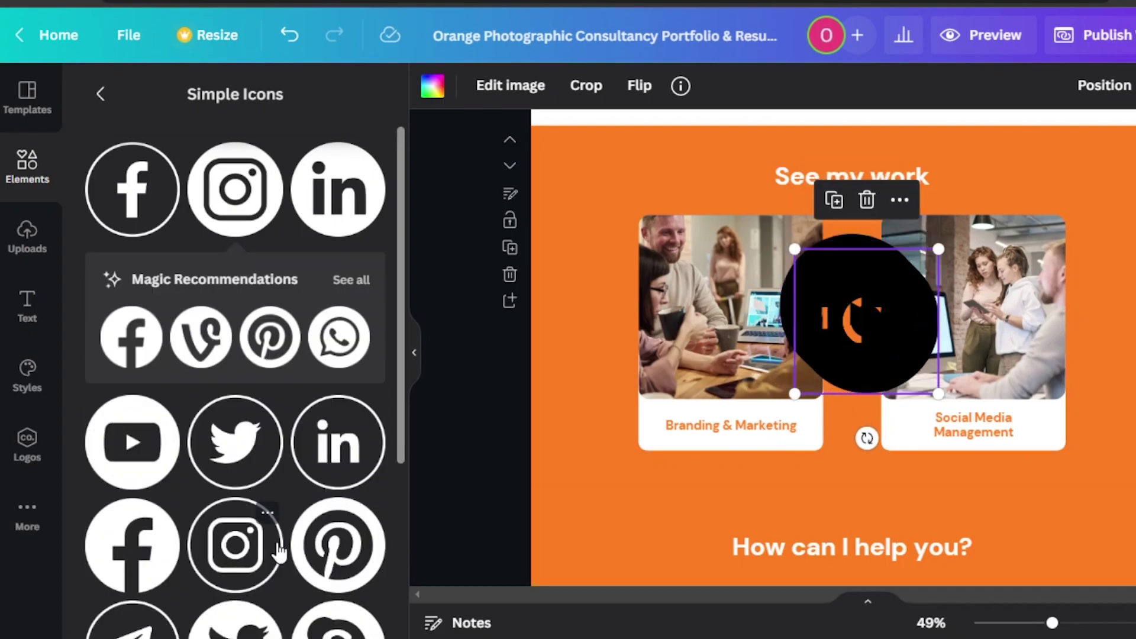
{"action": "left_click", "coordinate": [233, 625]}
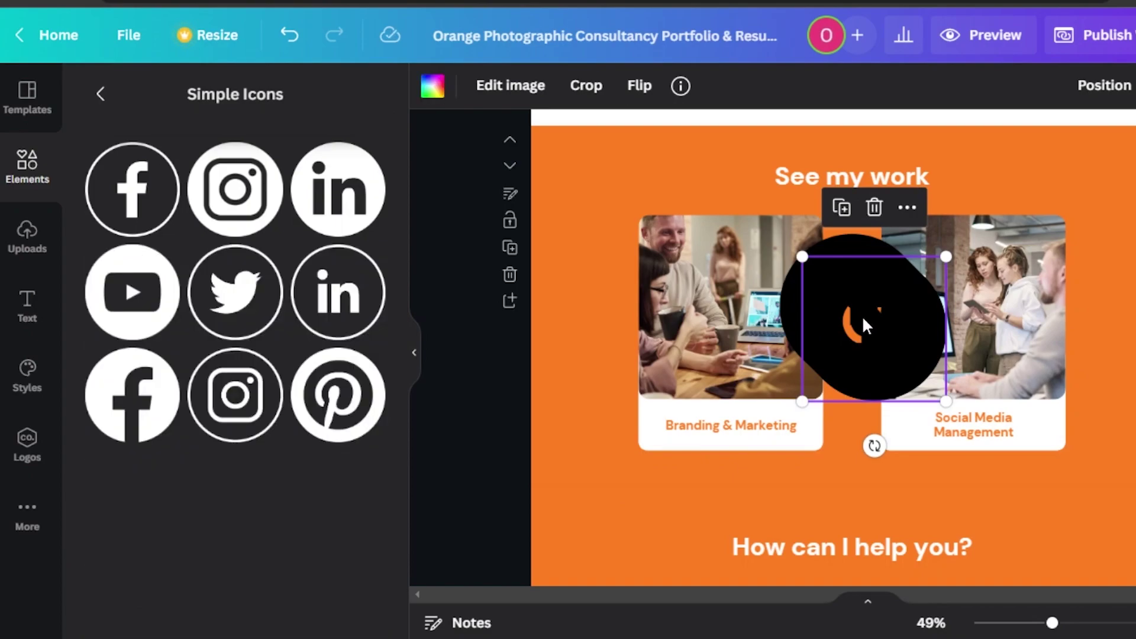
- Separate the four stacked social media icons and shrink each one to a small icon
{"action": "left_click_drag", "start_coordinate": [863, 321], "coordinate": [1032, 321]}
{"action": "left_click_drag", "start_coordinate": [806, 299], "coordinate": [646, 220]}
{"action": "left_click_drag", "start_coordinate": [721, 211], "coordinate": [669, 271]}
{"action": "left_click", "coordinate": [657, 355]}
{"action": "left_click_drag", "start_coordinate": [695, 331], "coordinate": [599, 446]}
{"action": "left_click", "coordinate": [852, 308]}
{"action": "left_click_drag", "start_coordinate": [923, 237], "coordinate": [816, 340]}
{"action": "left_click", "coordinate": [1038, 305]}
{"action": "left_click_drag", "start_coordinate": [1106, 235], "coordinate": [1004, 341]}
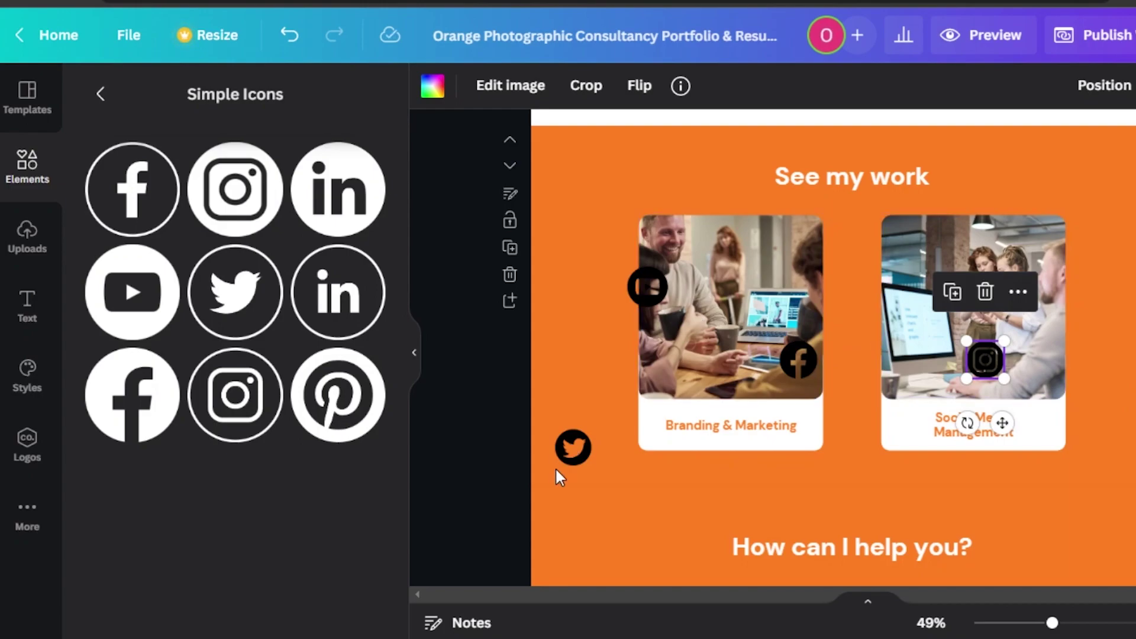
- Shift the "See my work" cards up slightly and line up the Twitter, Facebook, Instagram and YouTube icons in a row beneath them
{"action": "left_click_drag", "start_coordinate": [568, 461], "coordinate": [714, 486]}
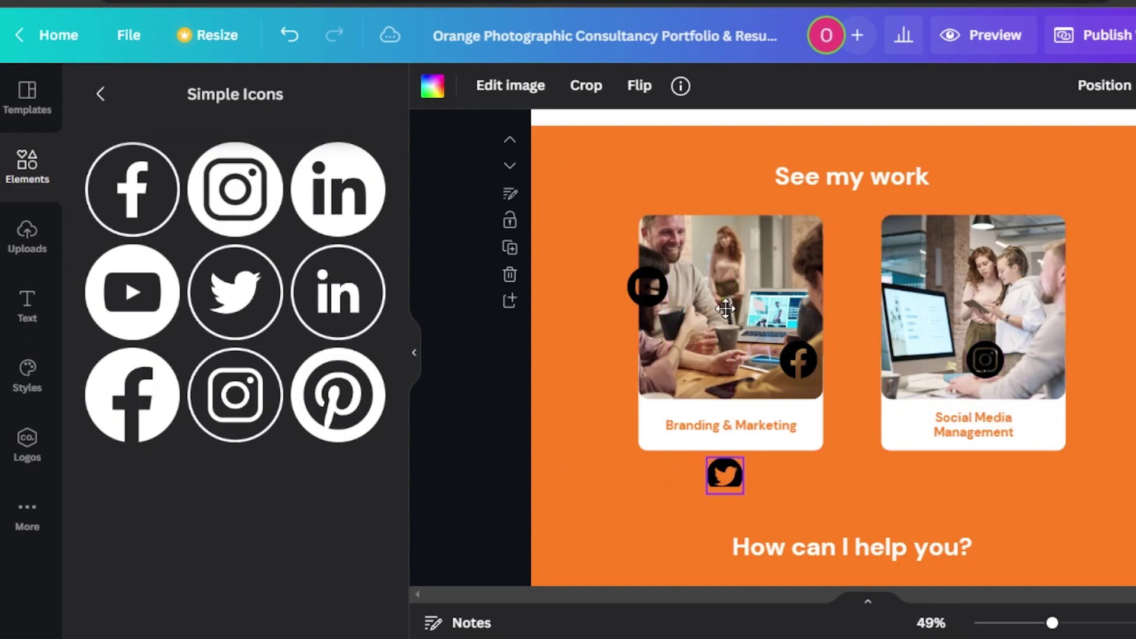
{"action": "left_click", "coordinate": [1013, 411]}
{"action": "left_click_drag", "start_coordinate": [1015, 411], "coordinate": [1017, 413]}
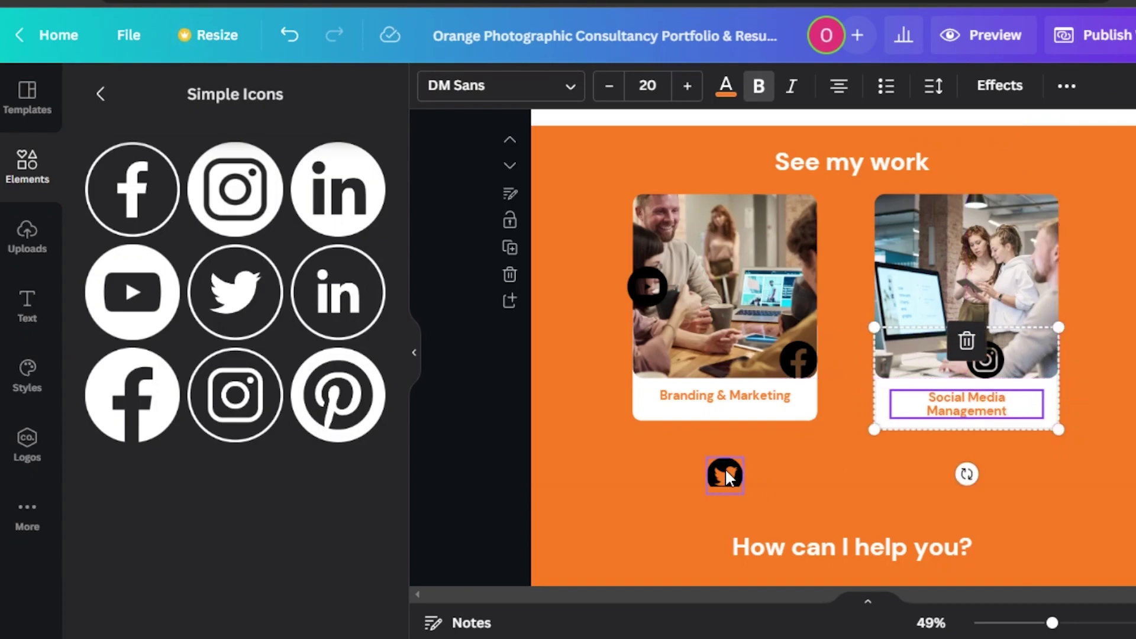
{"action": "left_click_drag", "start_coordinate": [725, 470], "coordinate": [725, 468]}
{"action": "left_click_drag", "start_coordinate": [798, 359], "coordinate": [777, 460]}
{"action": "left_click_drag", "start_coordinate": [985, 359], "coordinate": [829, 462]}
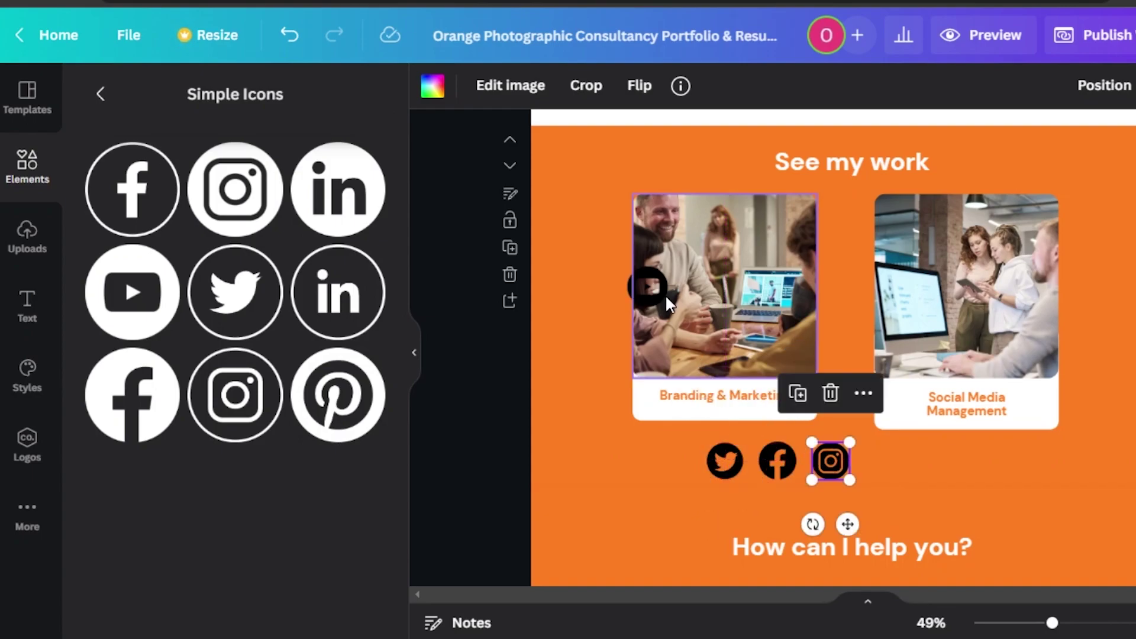
{"action": "left_click_drag", "start_coordinate": [654, 288], "coordinate": [892, 462]}
{"action": "left_click", "coordinate": [867, 428]}
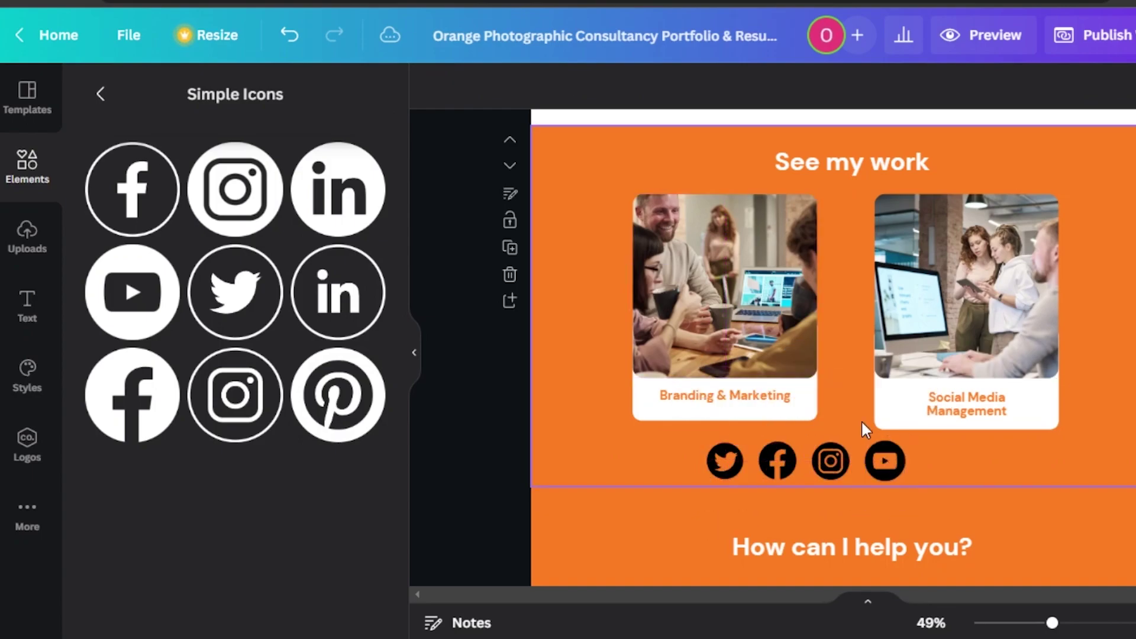
- Look at the Link option for the Twitter icon, then leave the Simple Icons collection
{"action": "left_click", "coordinate": [726, 462]}
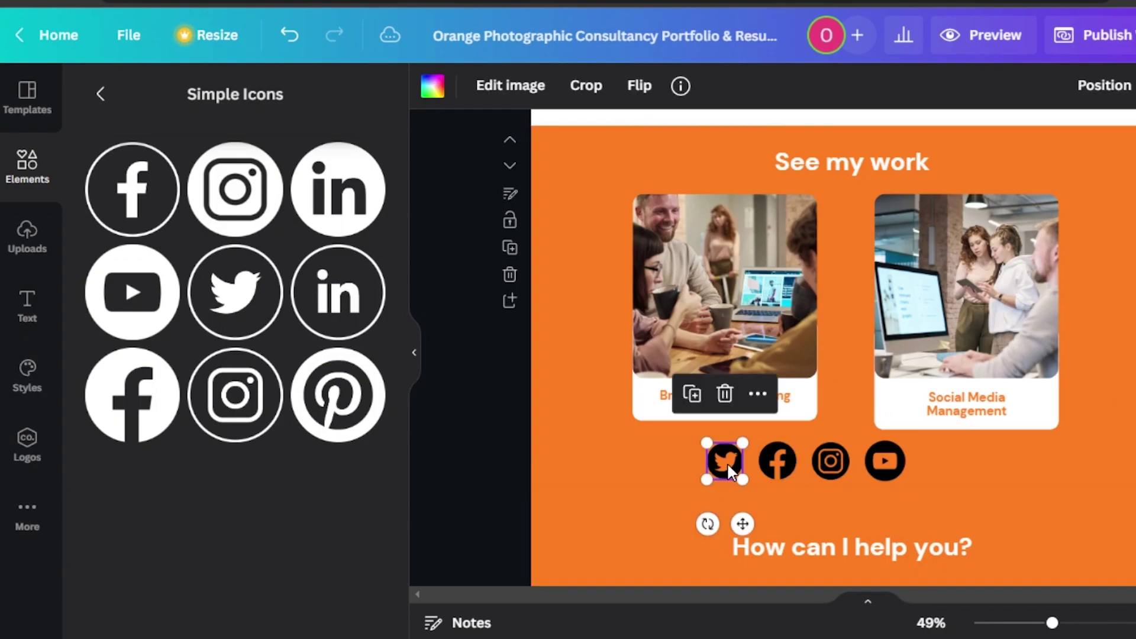
{"action": "right_click", "coordinate": [726, 462]}
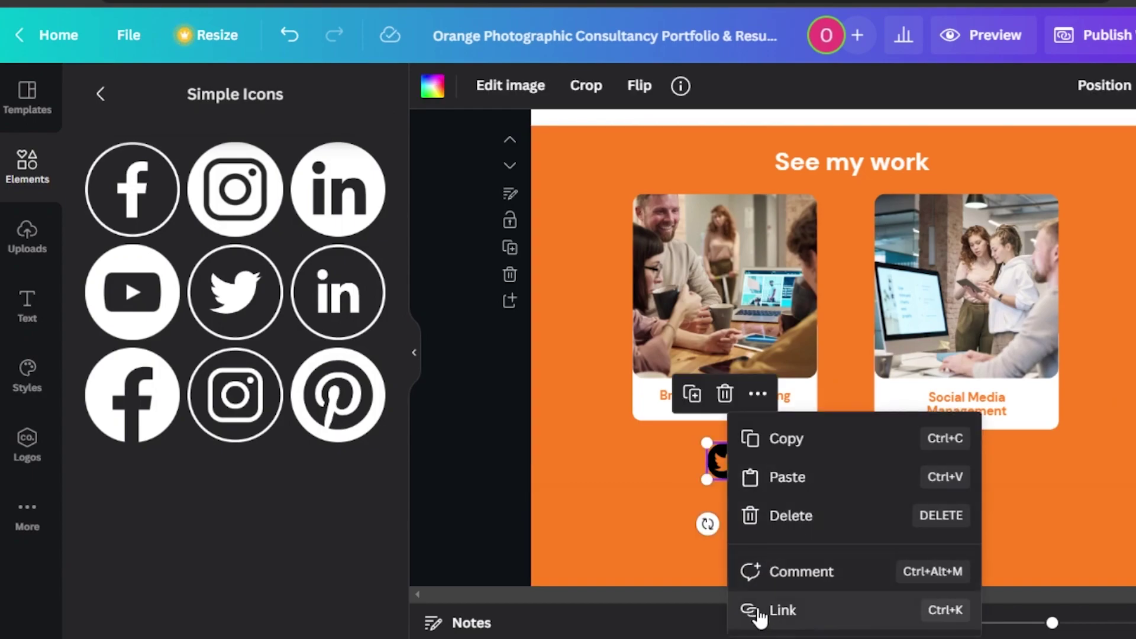
{"action": "left_click", "coordinate": [99, 97]}
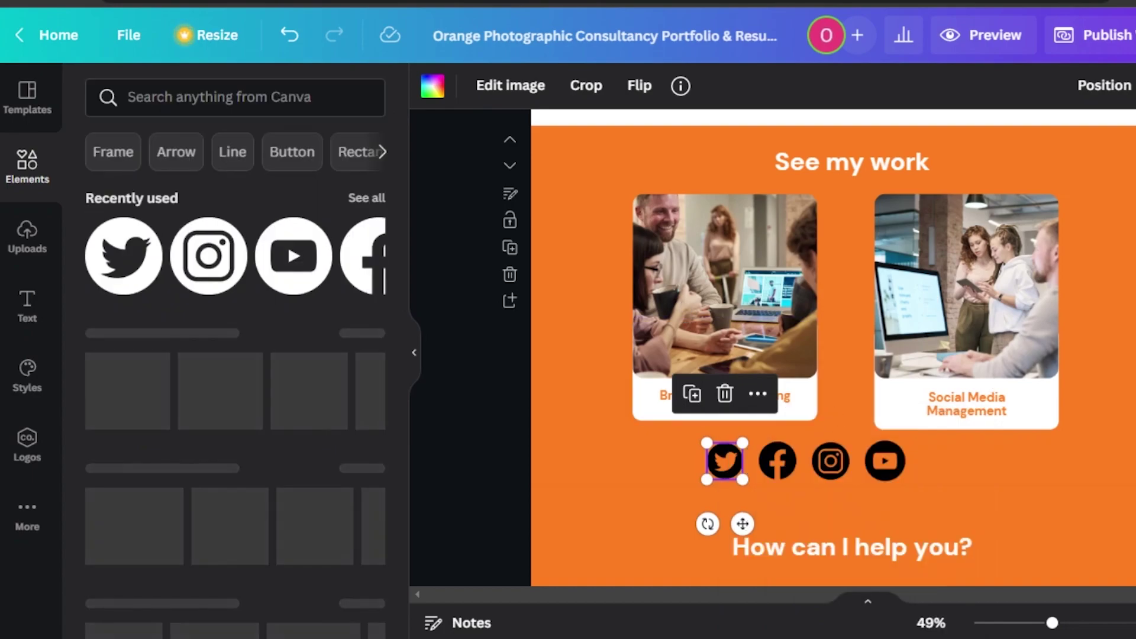
- Search the library videos for "team" and place the 10-second office clip below the client testimonials
{"action": "scroll", "coordinate": [833, 335], "scroll_direction": "down", "scroll_amount": 4}
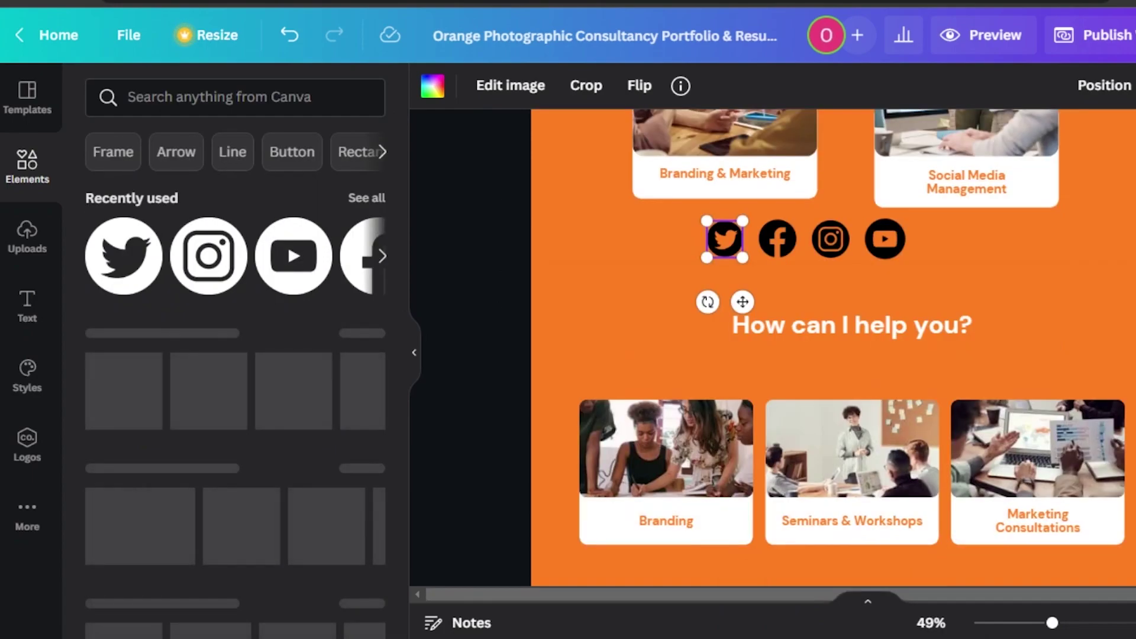
{"action": "scroll", "coordinate": [976, 294], "scroll_direction": "down", "scroll_amount": 5}
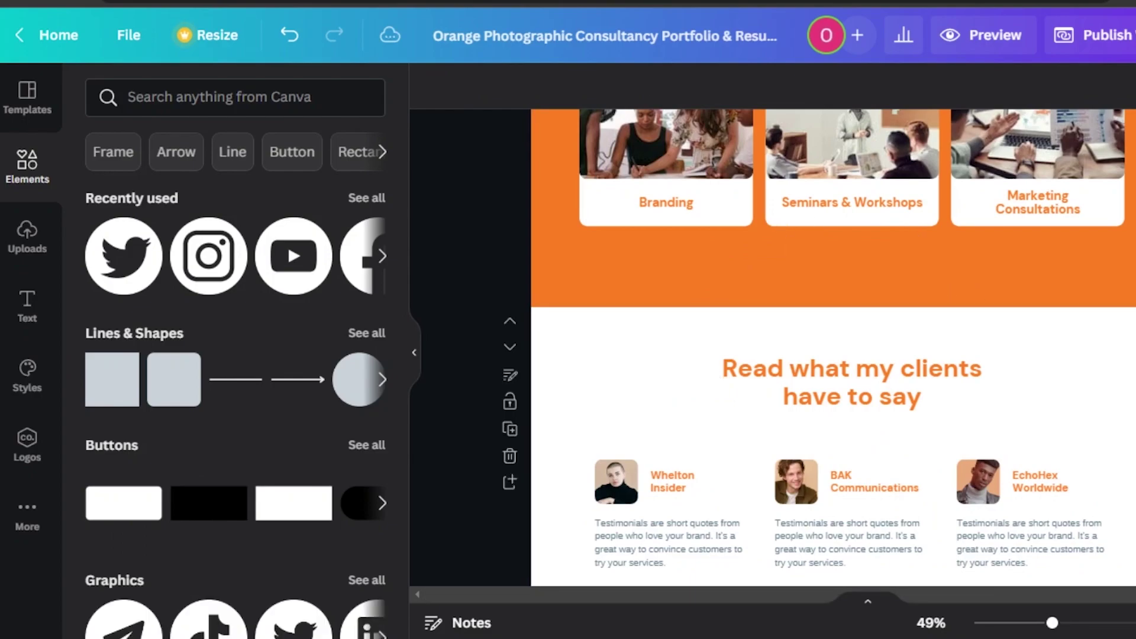
{"action": "scroll", "coordinate": [985, 317], "scroll_direction": "down", "scroll_amount": 5}
{"action": "scroll", "coordinate": [586, 459], "scroll_direction": "up", "scroll_amount": 2}
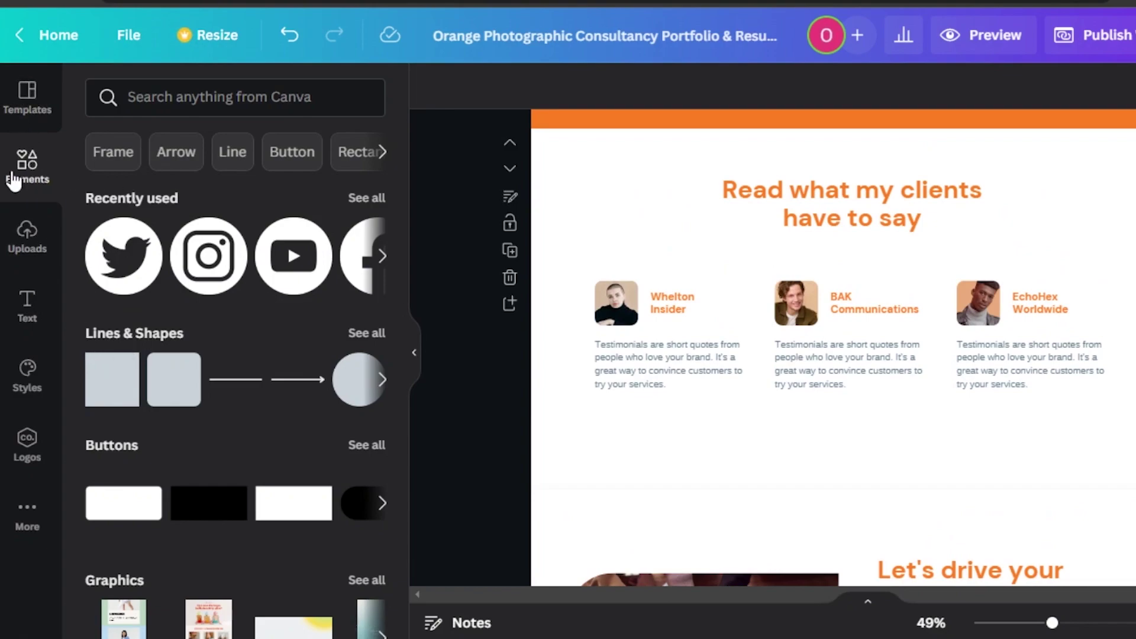
{"action": "left_click", "coordinate": [225, 93]}
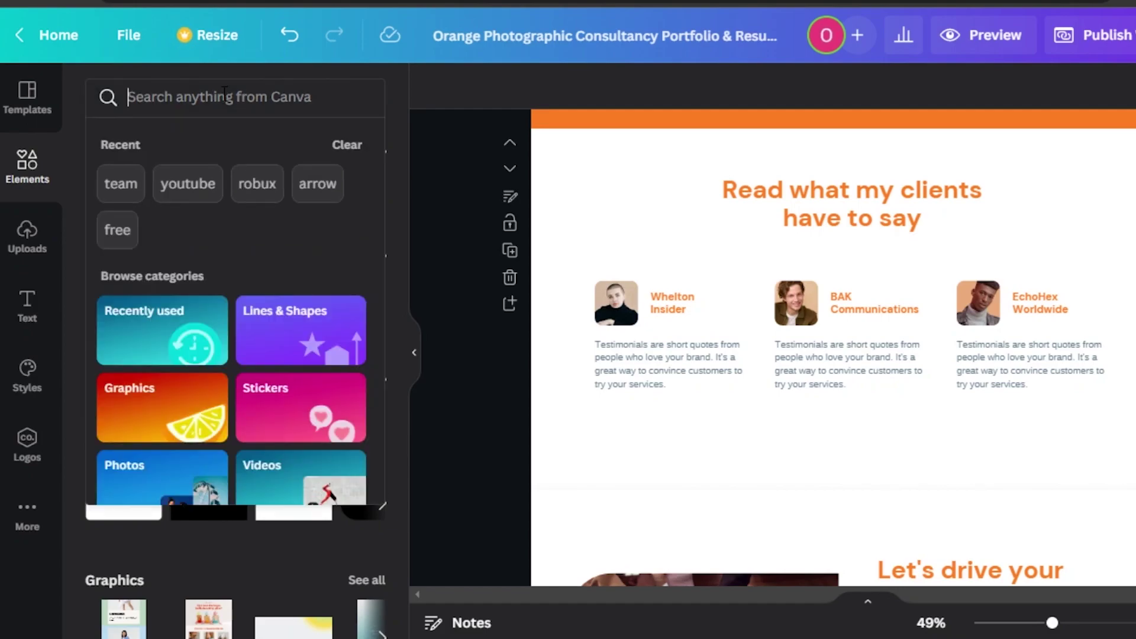
{"action": "left_click", "coordinate": [121, 183]}
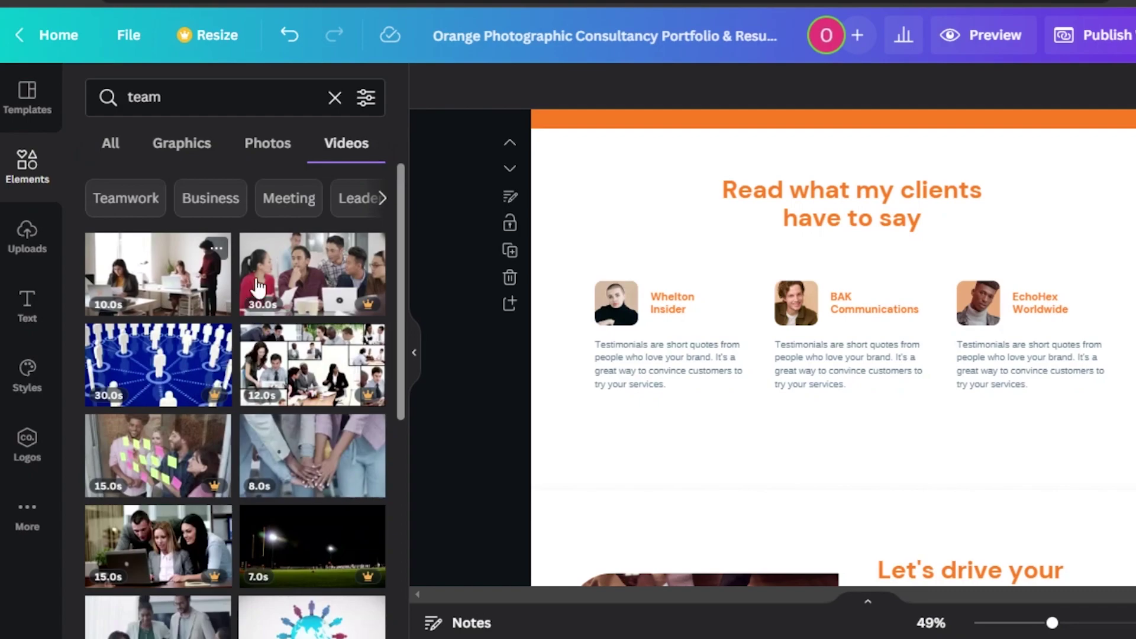
{"action": "left_click_drag", "start_coordinate": [241, 288], "coordinate": [449, 289]}
{"action": "left_click_drag", "start_coordinate": [686, 337], "coordinate": [701, 249]}
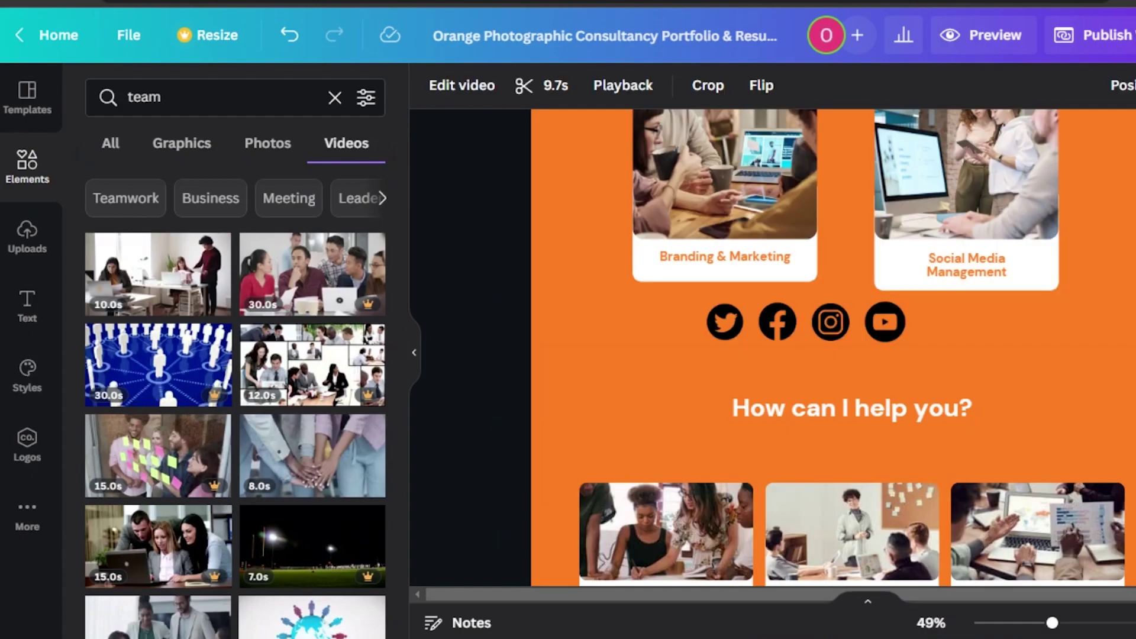
- Review the edited website from the title section down to the contact section
{"action": "scroll", "coordinate": [781, 355], "scroll_direction": "up", "scroll_amount": 3}
{"action": "scroll", "coordinate": [832, 348], "scroll_direction": "up", "scroll_amount": 10}
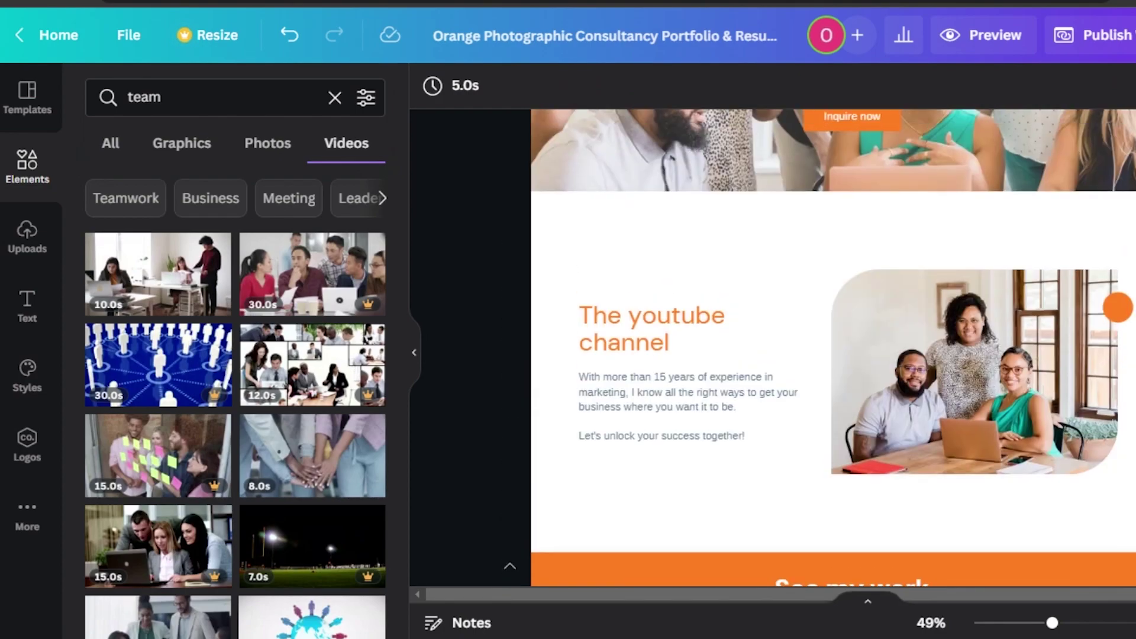
{"action": "scroll", "coordinate": [739, 385], "scroll_direction": "up", "scroll_amount": 1}
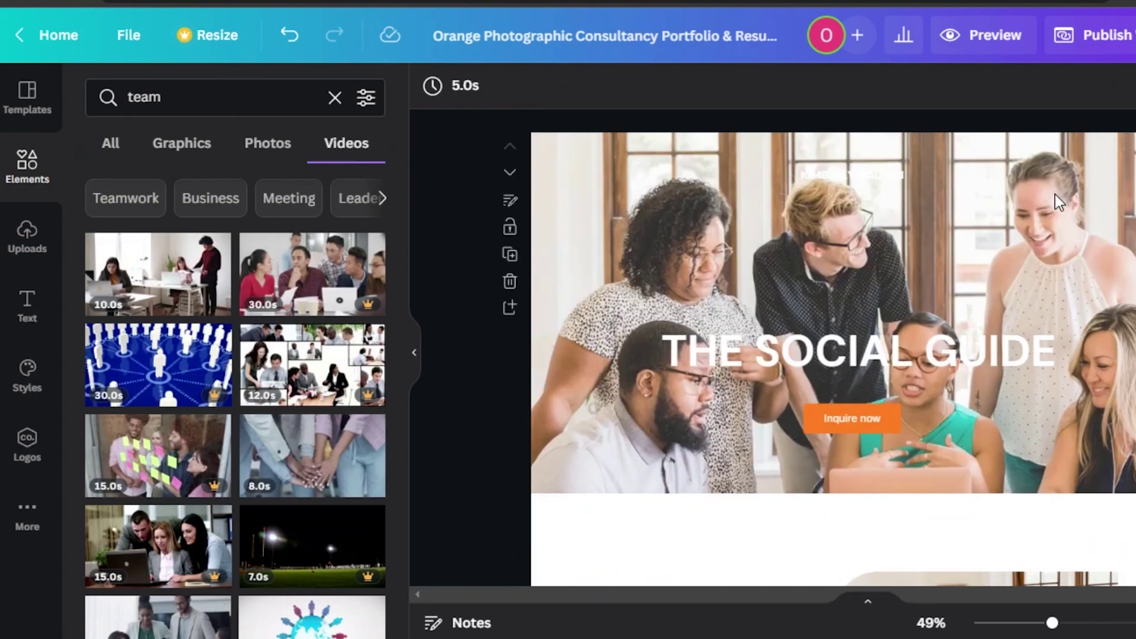
{"action": "scroll", "coordinate": [833, 348], "scroll_direction": "down", "scroll_amount": 10}
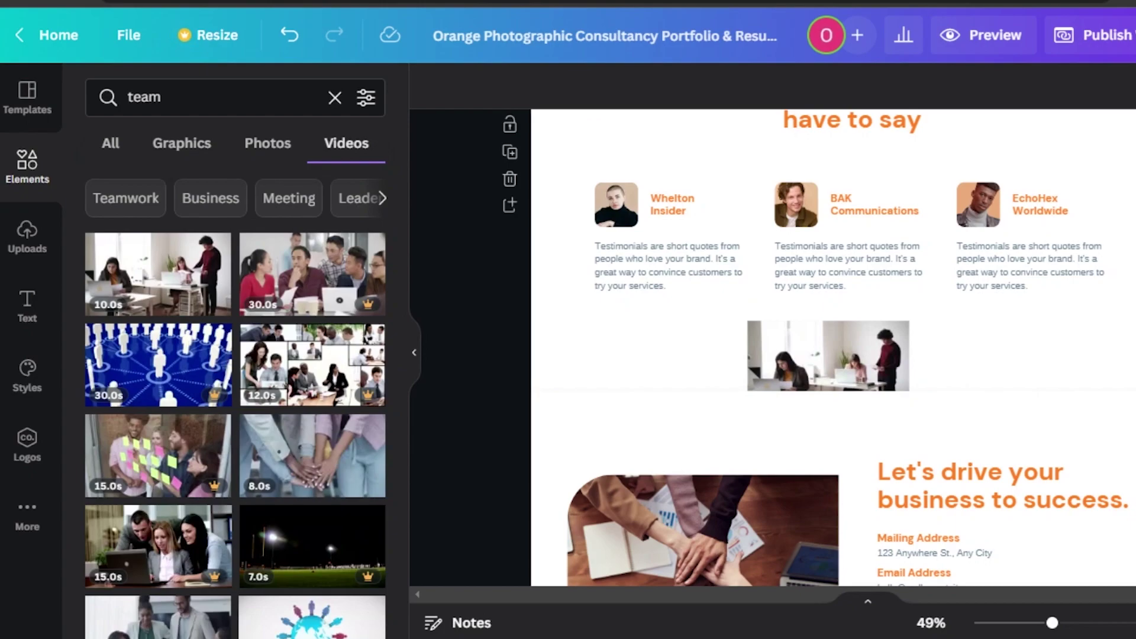
{"action": "scroll", "coordinate": [419, 201], "scroll_direction": "down", "scroll_amount": 15}
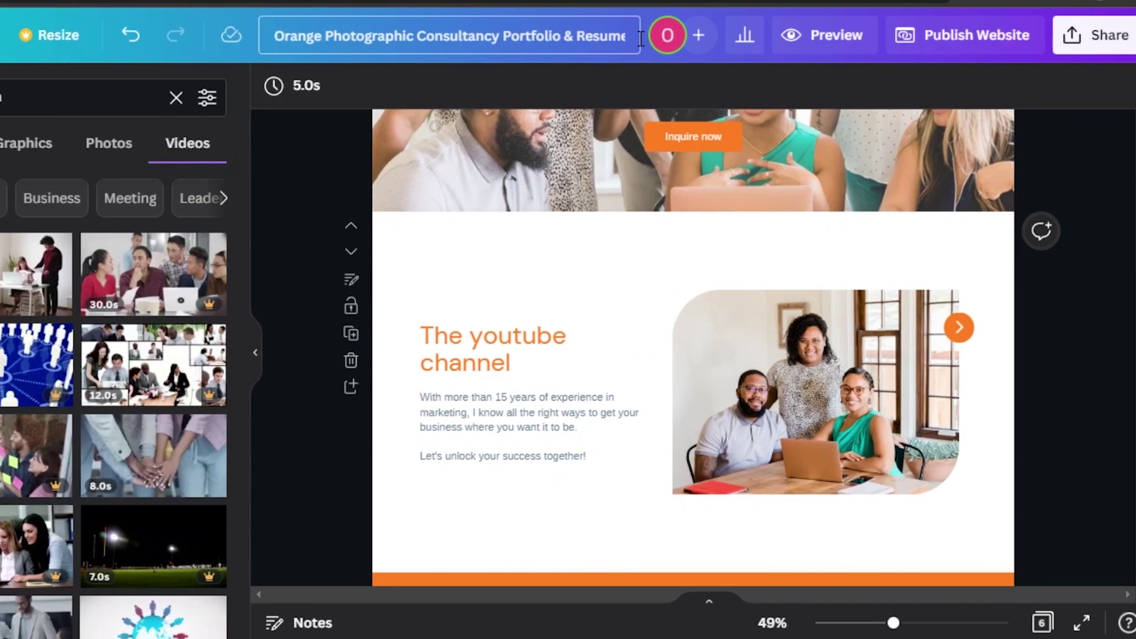
- Rename the design as "Website" and open the website preview
{"action": "key", "text": "BackSpace"}
{"action": "key", "text": "BackSpace"}
{"action": "key", "text": "BackSpace"}
{"action": "key", "text": "BackSpace"}
{"action": "key", "text": "BackSpace"}
{"action": "key", "text": "BackSpace"}
{"action": "key", "text": "BackSpace"}
{"action": "key", "text": "BackSpace"}
{"action": "key", "text": "BackSpace"}
{"action": "key", "text": "BackSpace"}
{"action": "key", "text": "BackSpace"}
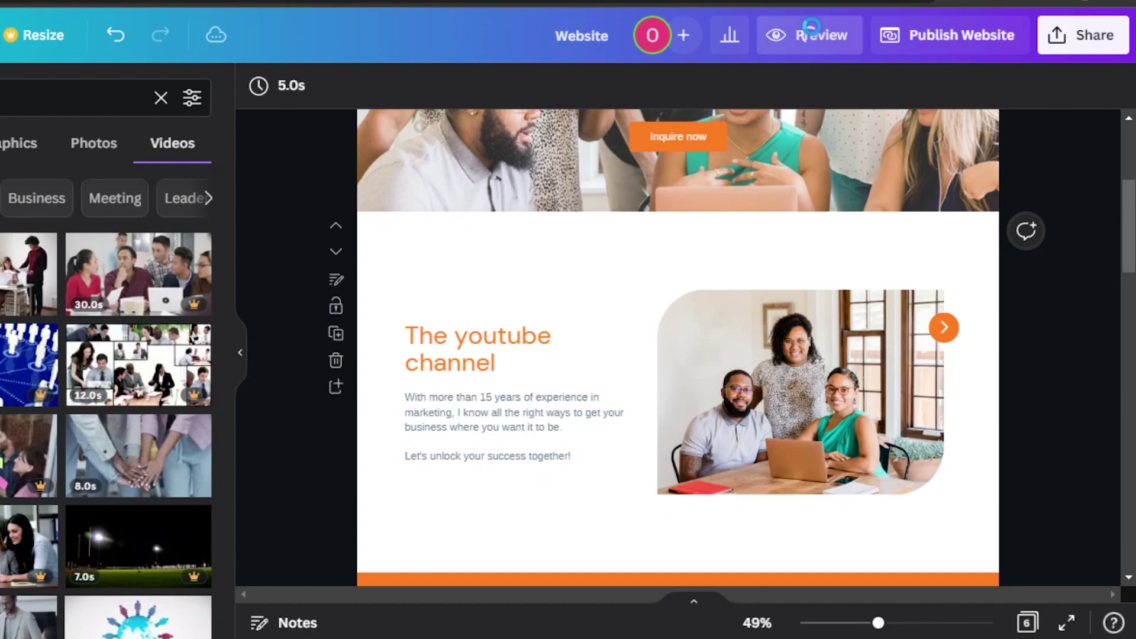
{"action": "left_click", "coordinate": [809, 26]}
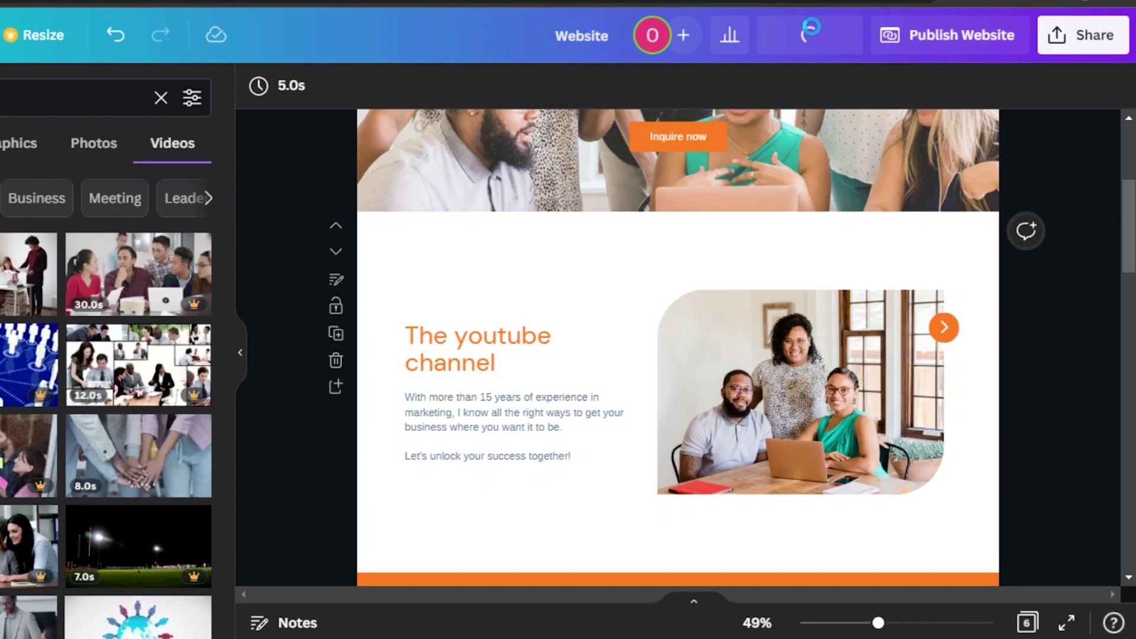